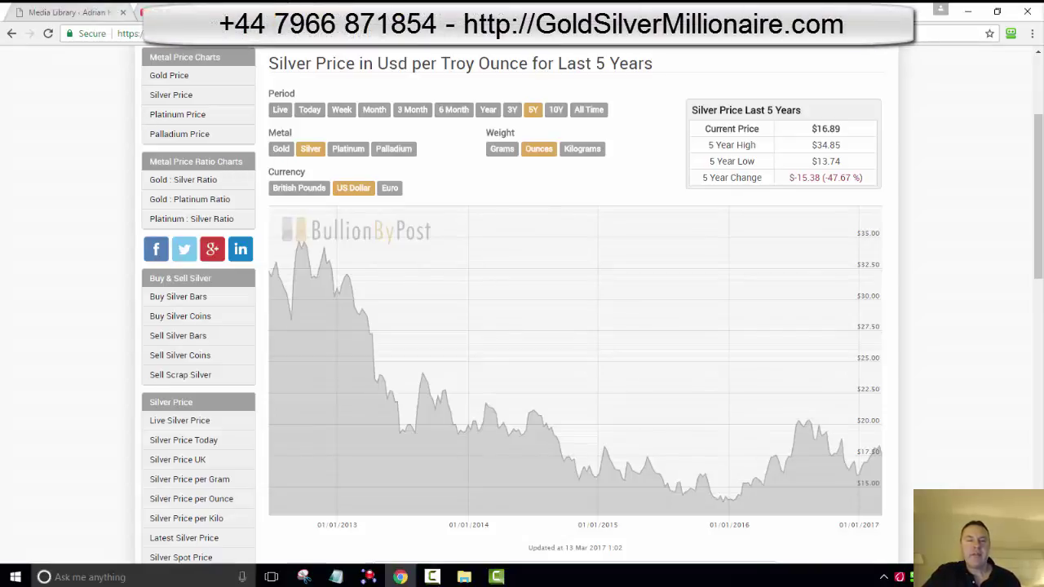
Step: Switch from the BullionByPost silver chart to the YouTube 'BitCoin - Gold - Silver - Future Prices' video
key(ctrl+Tab)
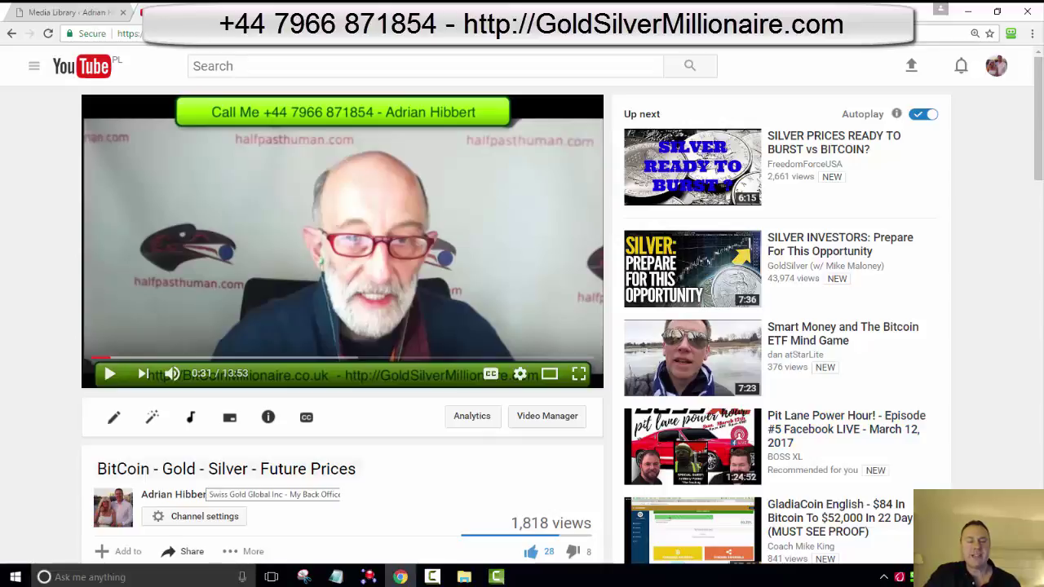
Step: Select words like 'Silver' and 'BitCoin' in the video title, leave it unchanged, and return to the silver chart
drag(203, 469, 222, 469)
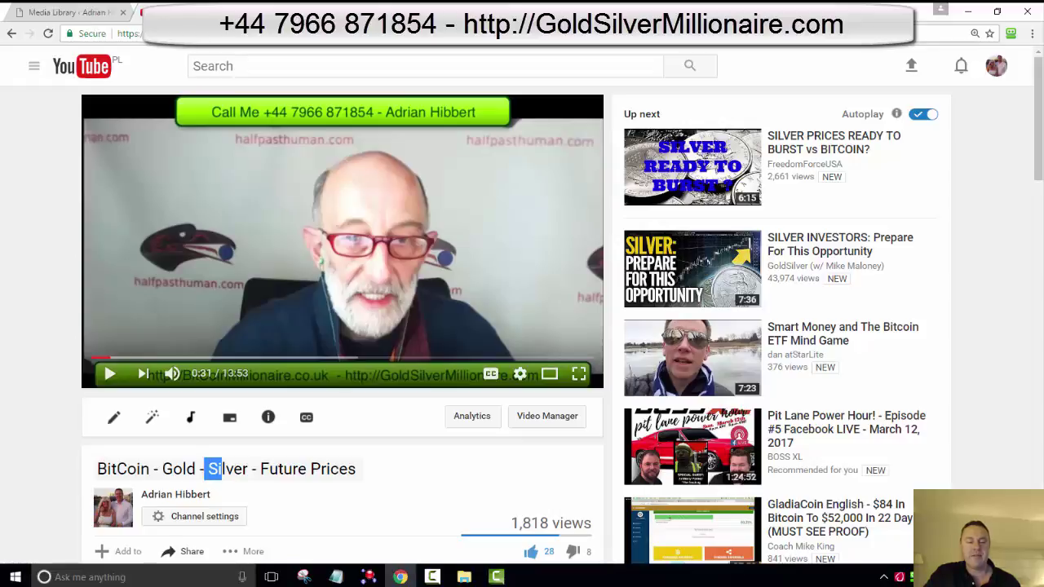
click(222, 469)
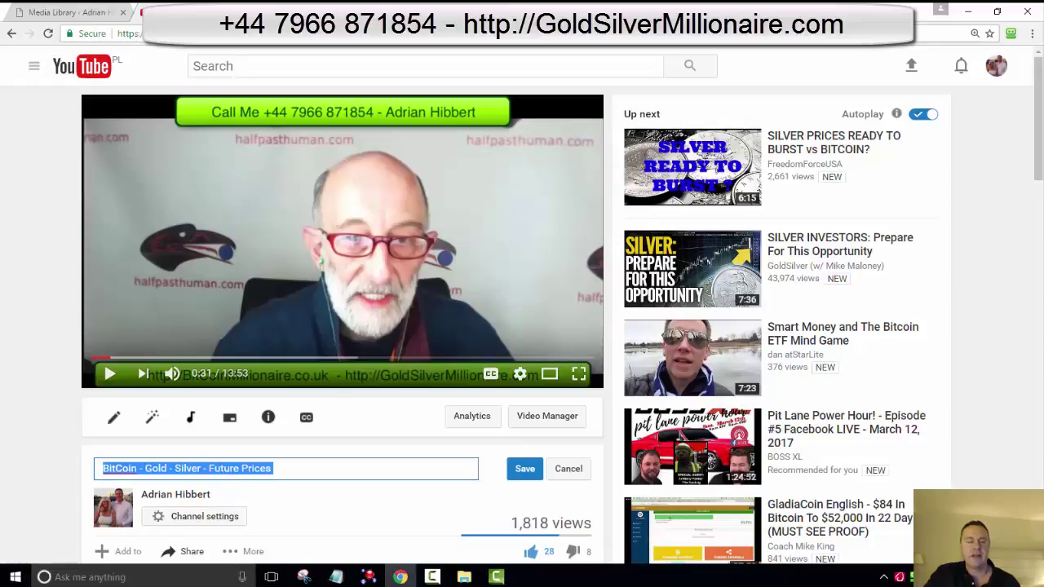
click(138, 469)
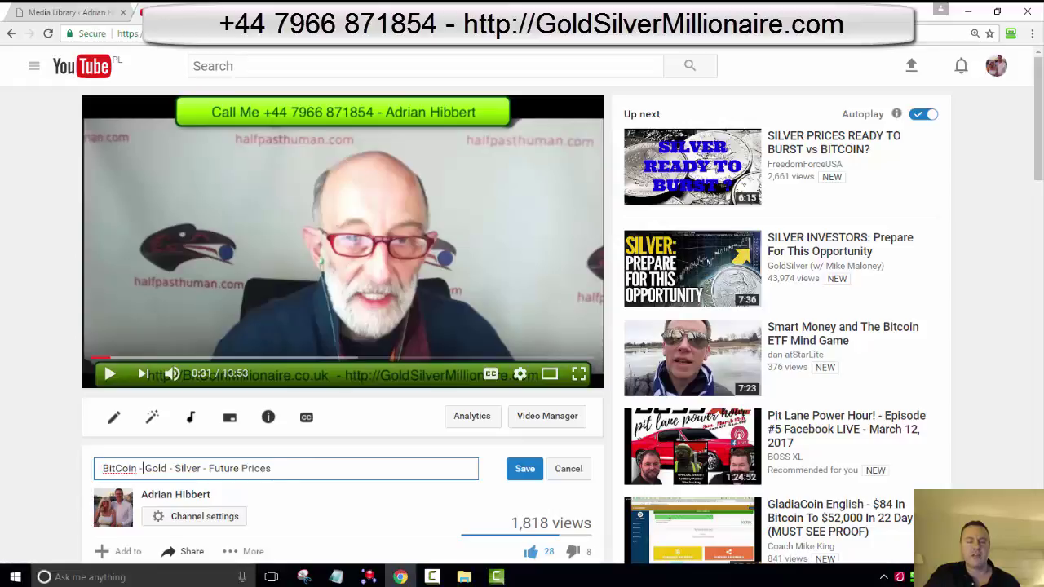
drag(139, 468, 109, 469)
double_click(187, 468)
click(274, 468)
key(ctrl+Tab)
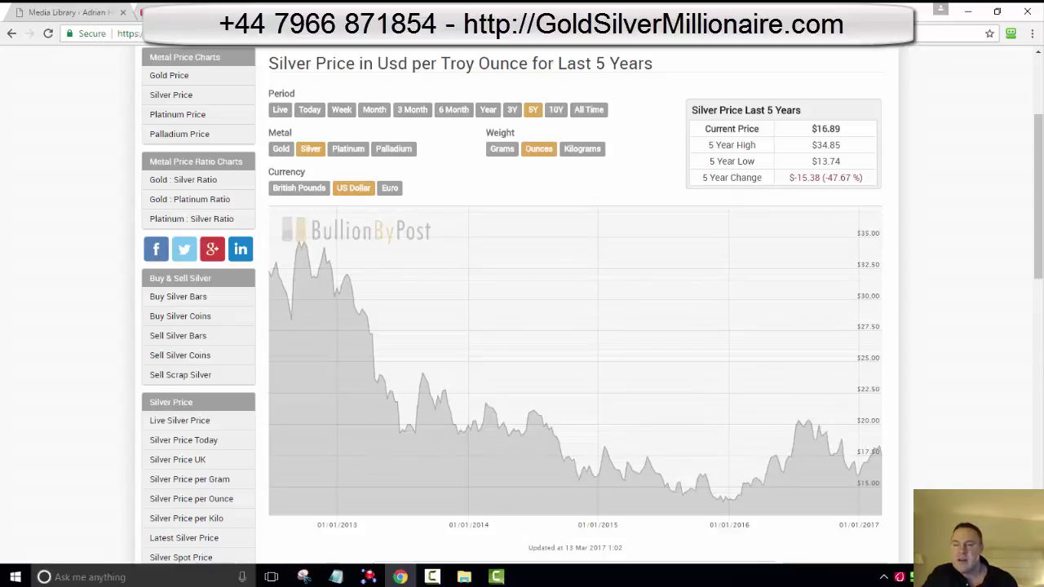
Step: Read prices on the five-year silver chart, then go back to the Swiss Gold Global member page
mouse_move(326, 278)
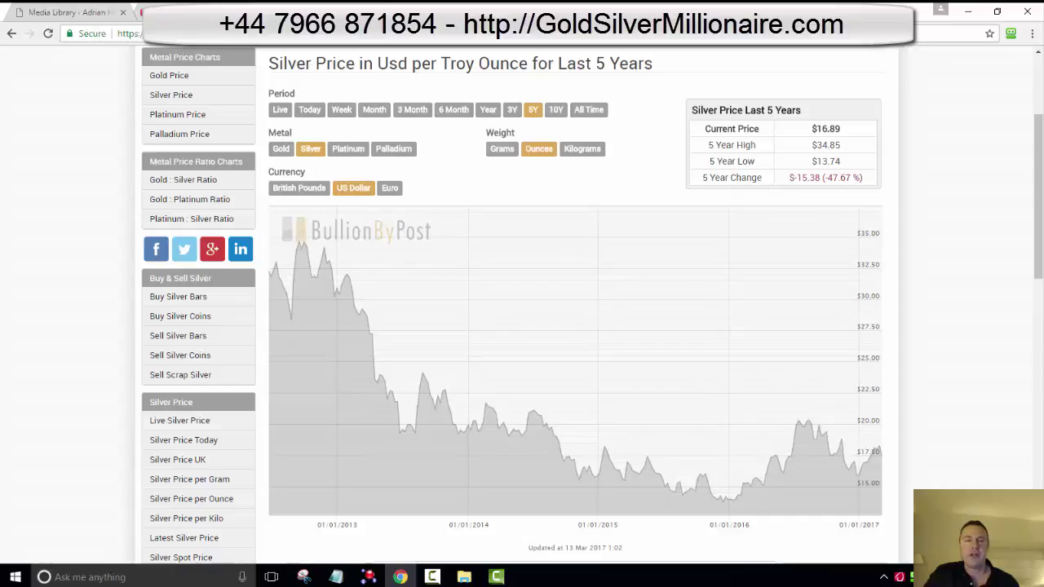
key(alt+Left)
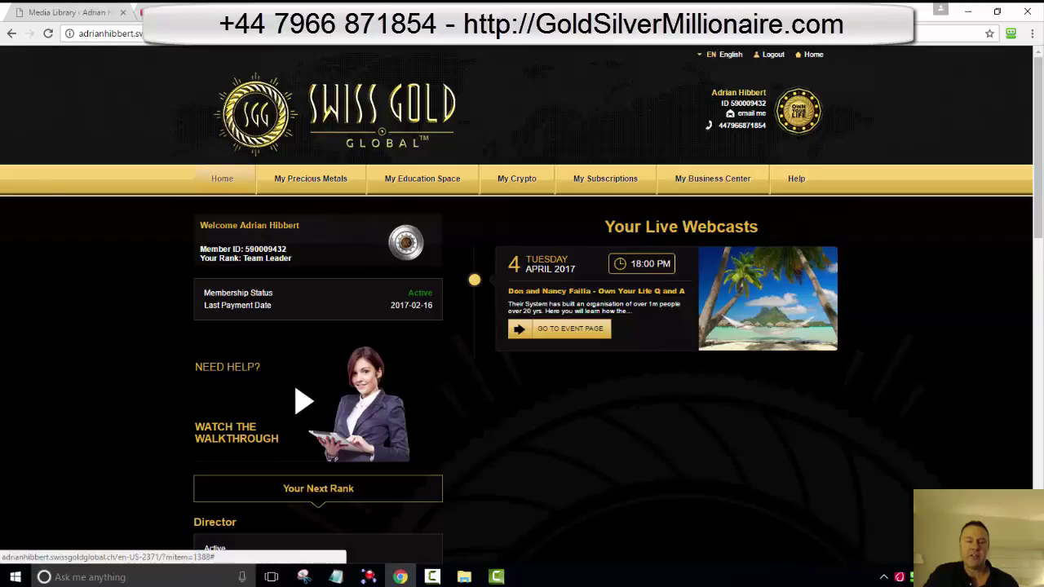
Step: Reload the Swiss Gold Global Home page and point to the My Precious Metals menu
click(222, 178)
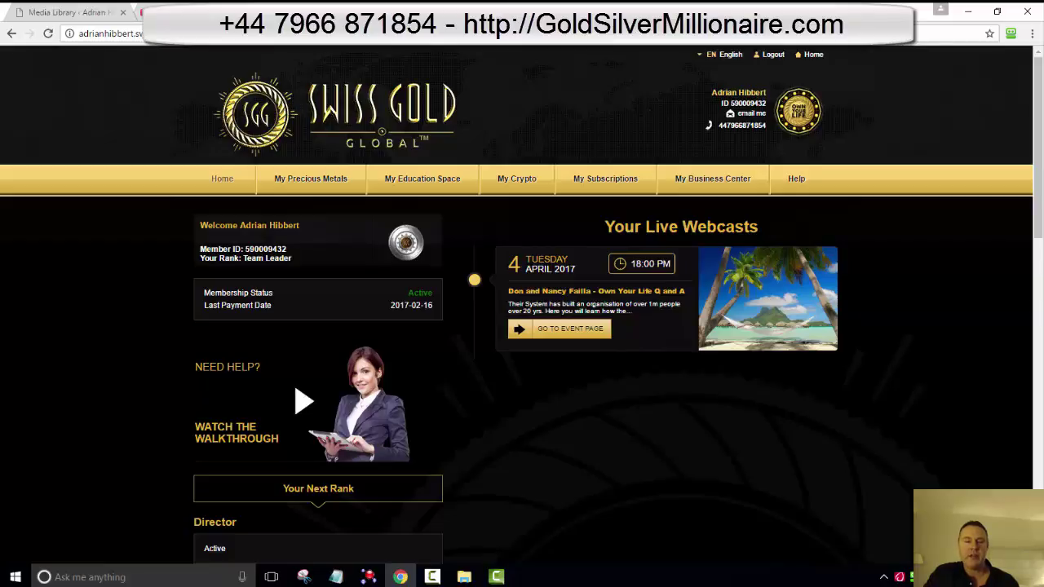
mouse_move(310, 179)
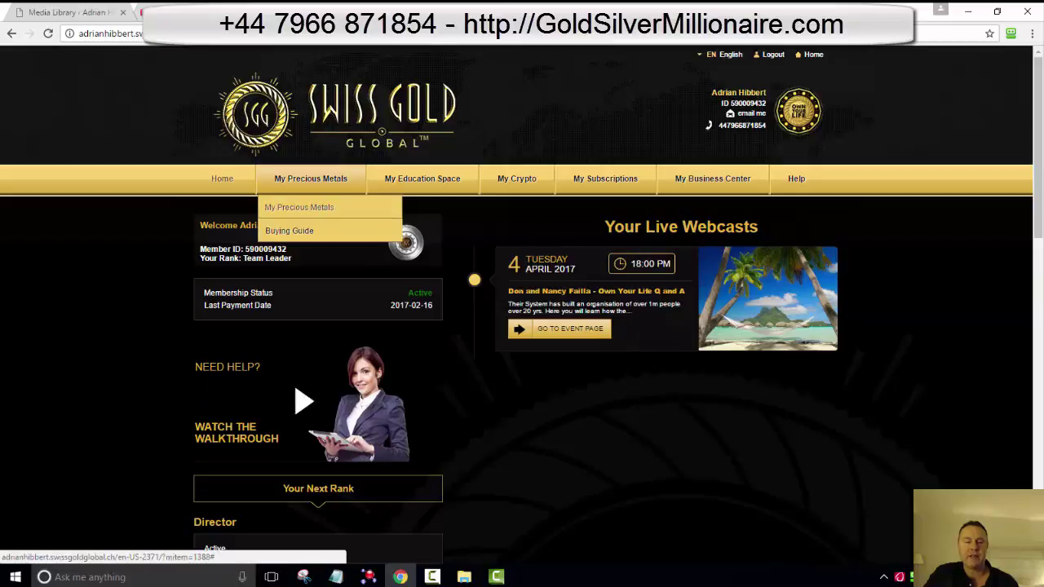
Step: Open My Precious Metals and go into the Precious Metals Product Catalog tile
click(298, 207)
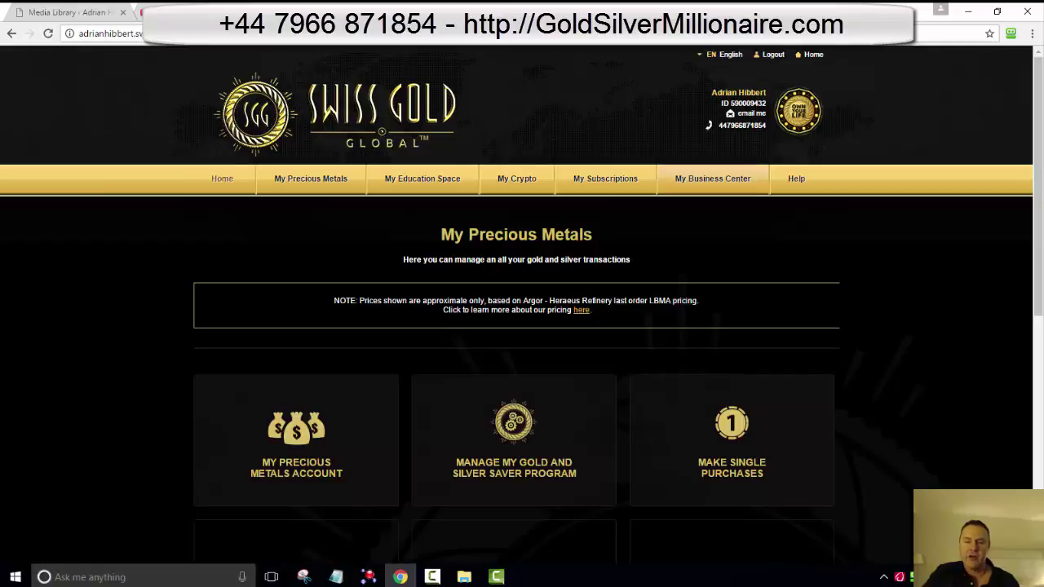
scroll(522, 326, down, 1)
scroll(522, 326, down, 1)
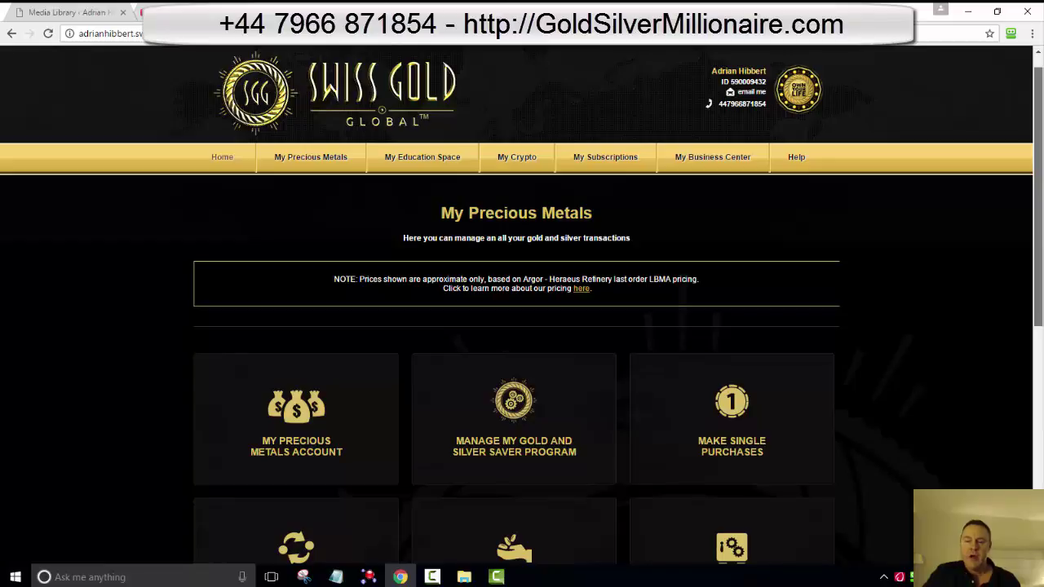
scroll(522, 327, down, 1)
scroll(522, 326, down, 2)
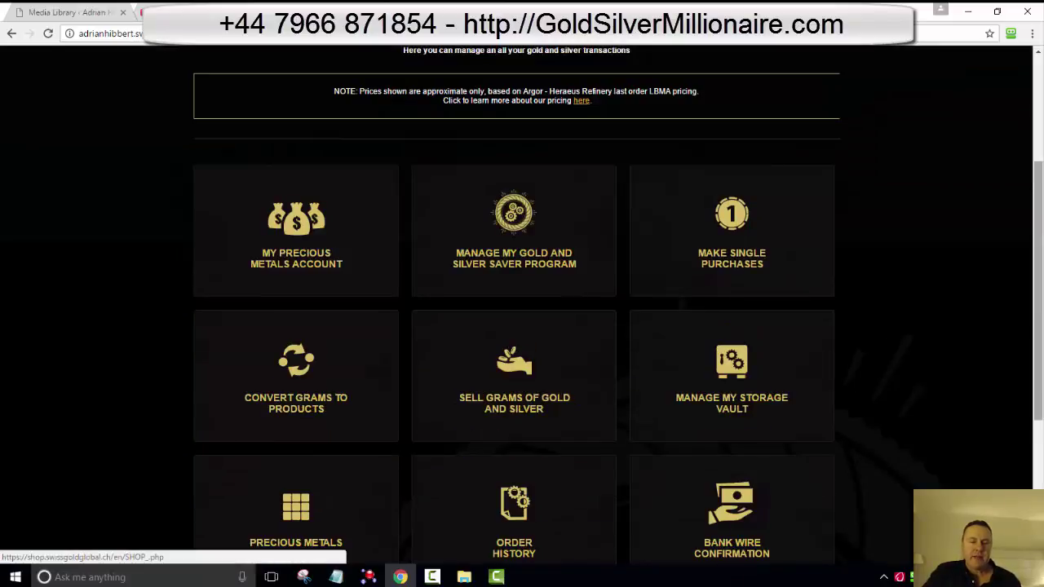
scroll(514, 363, down, 2)
click(514, 363)
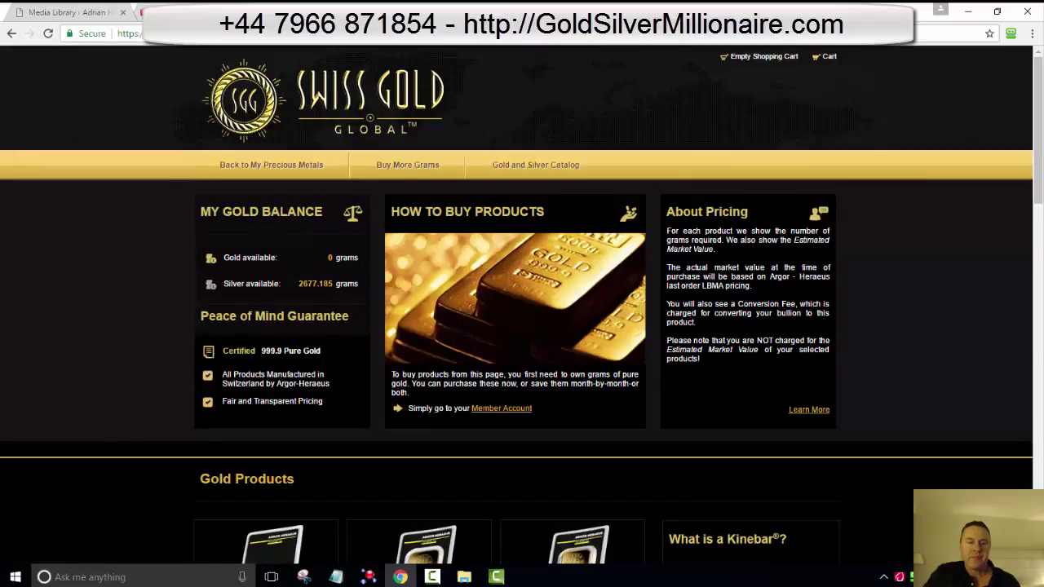
Step: Look through the catalog showing 2677.185 g of silver, then return to My Precious Metals
scroll(522, 305, down, 1)
scroll(523, 305, down, 3)
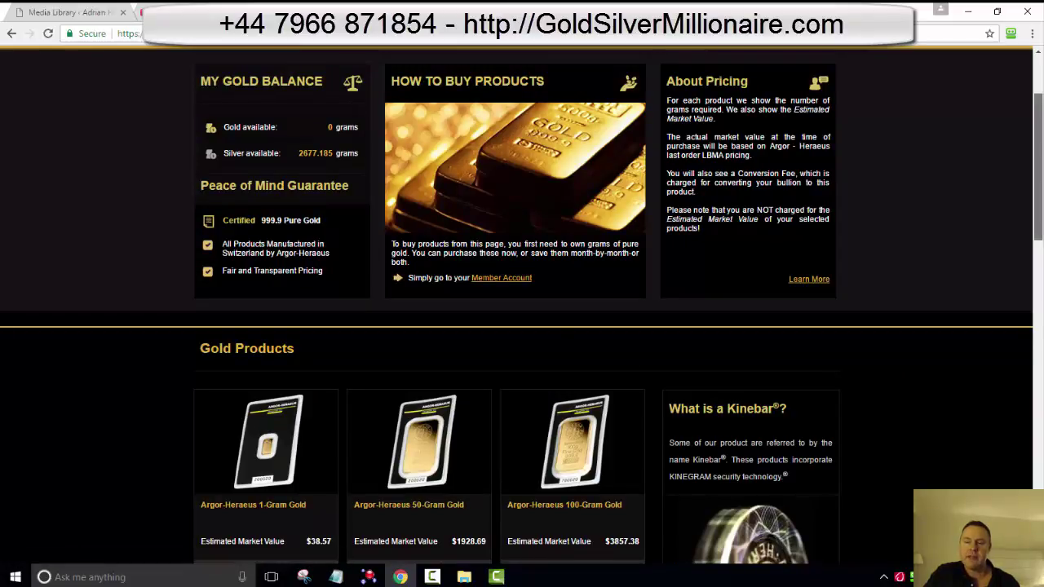
scroll(522, 305, down, 15)
scroll(523, 306, up, 18)
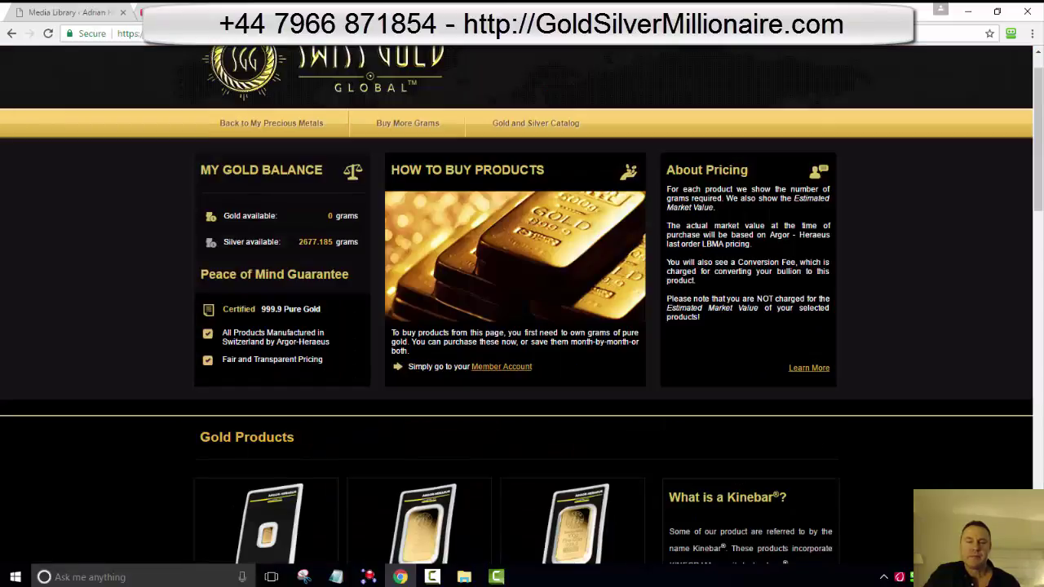
scroll(522, 305, up, 1)
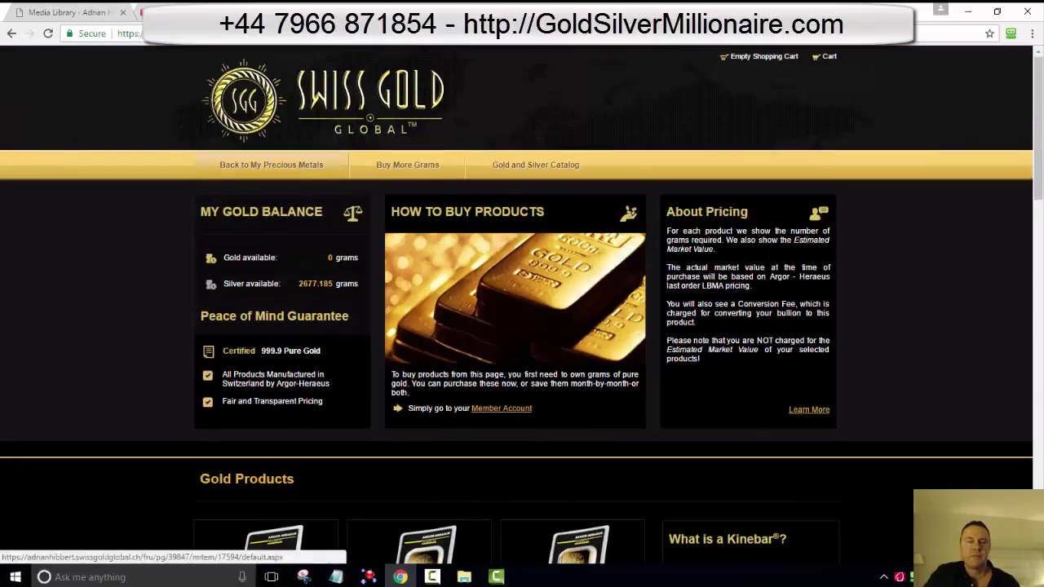
click(271, 165)
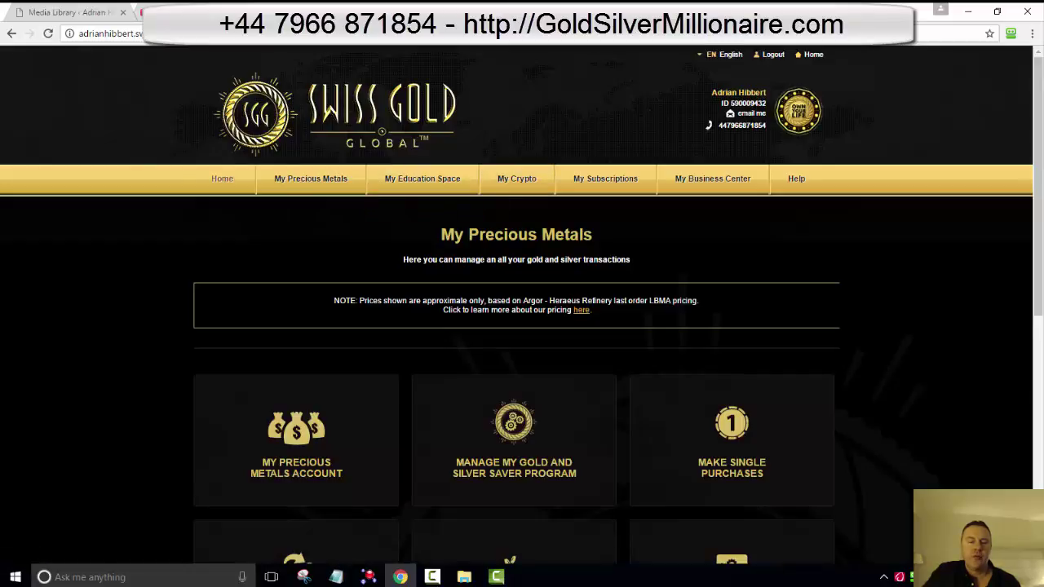
click(296, 440)
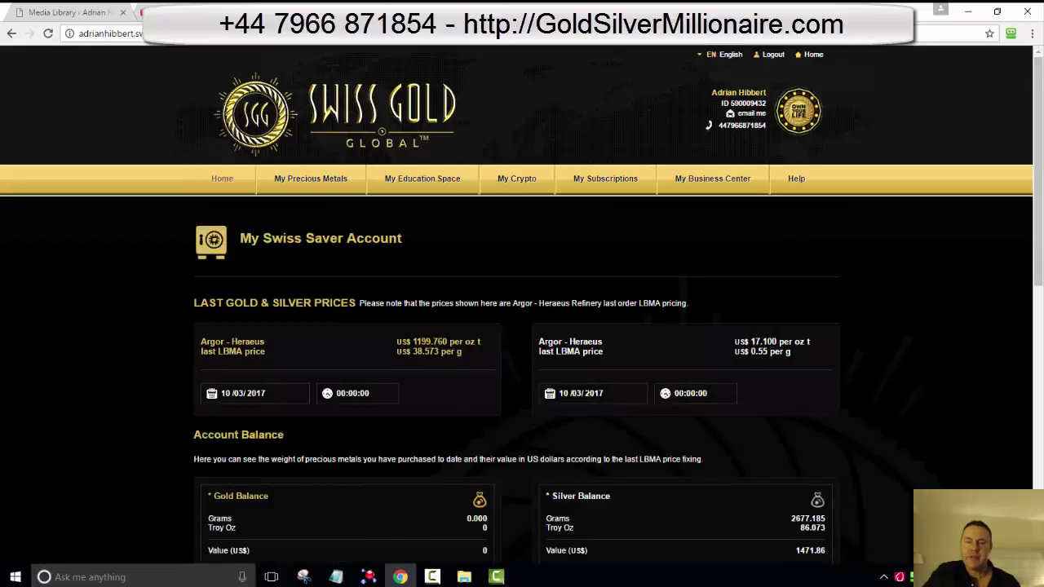
scroll(522, 304, down, 1)
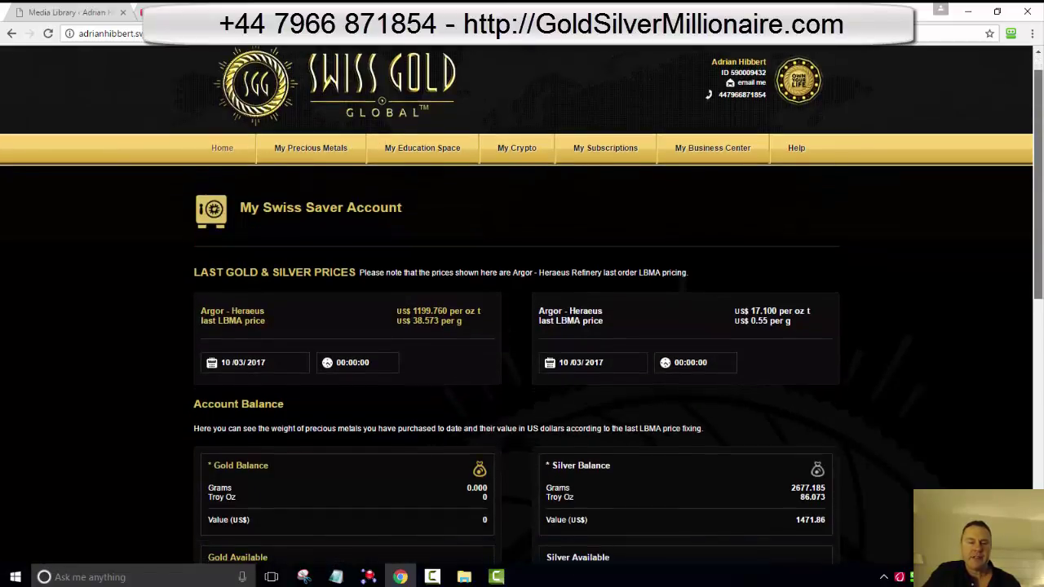
scroll(523, 304, down, 3)
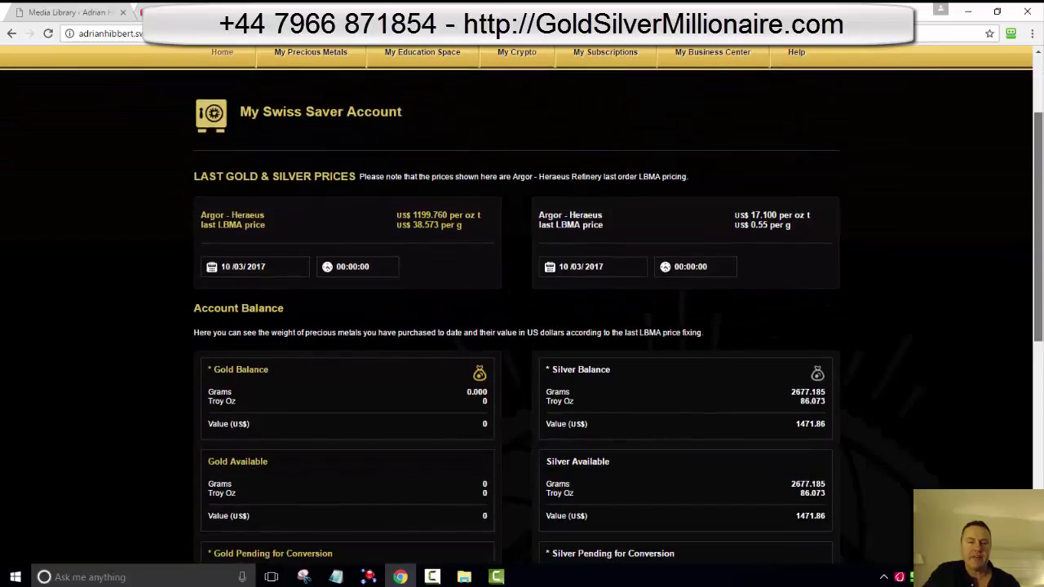
scroll(522, 304, down, 2)
scroll(522, 304, down, 1)
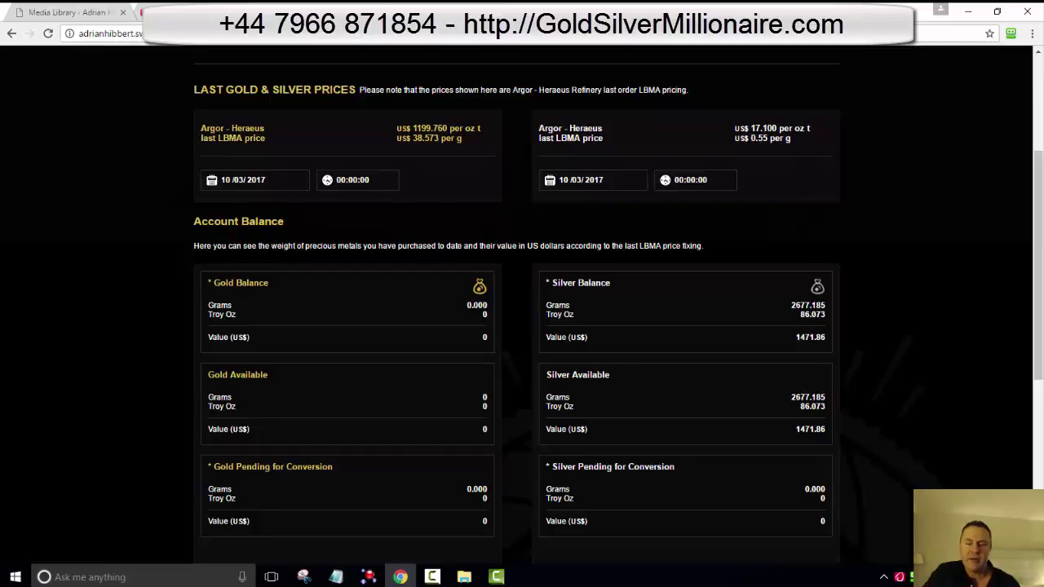
scroll(522, 310, down, 1)
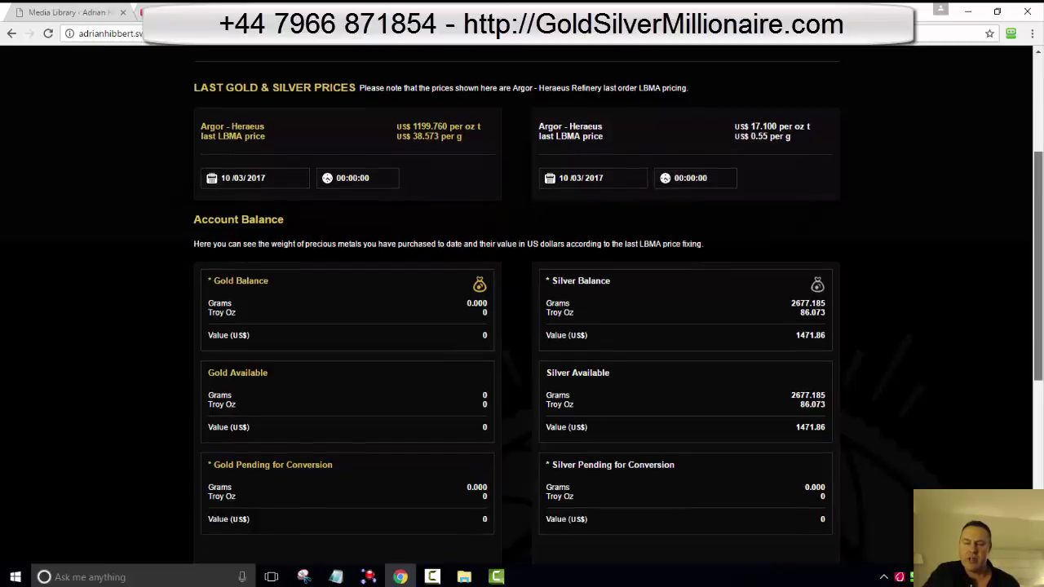
scroll(522, 310, down, 1)
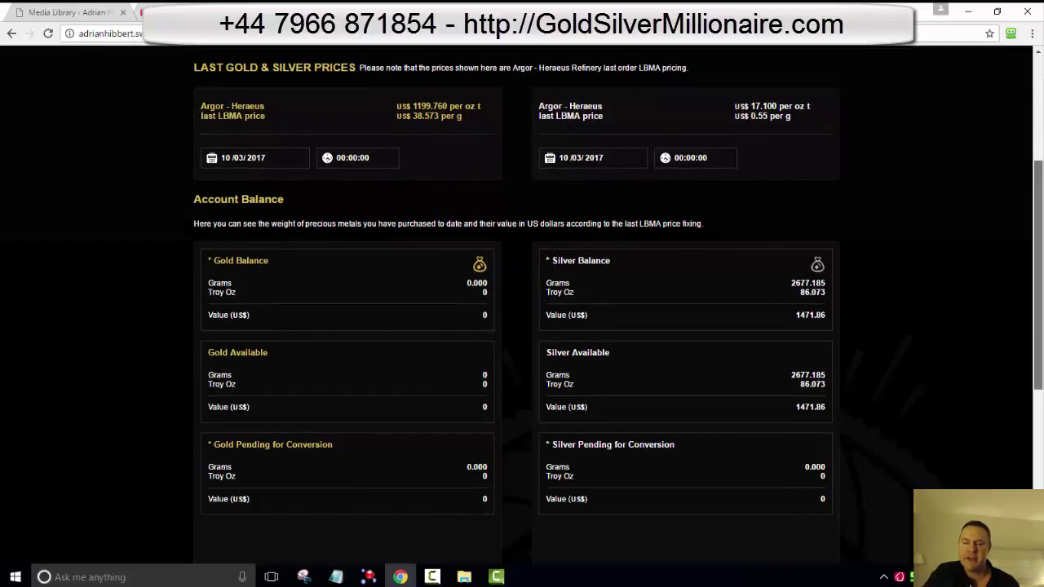
scroll(522, 310, down, 1)
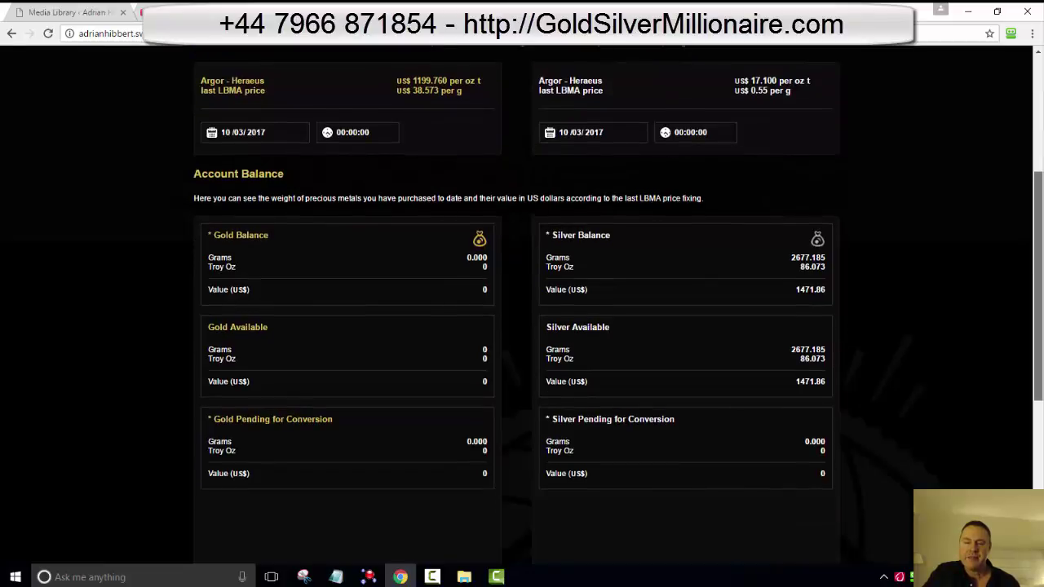
scroll(522, 310, down, 1)
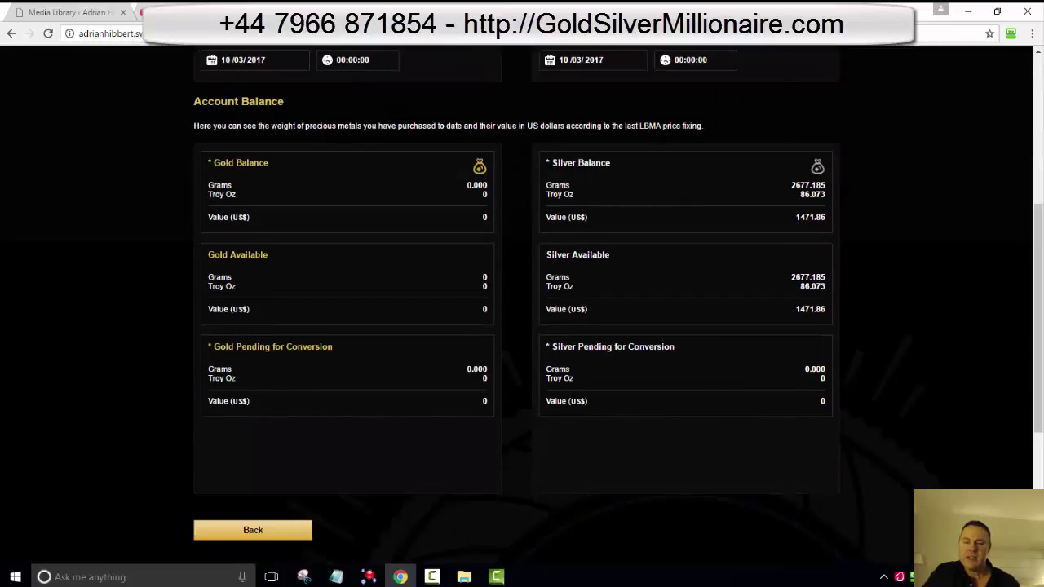
drag(797, 185, 806, 186)
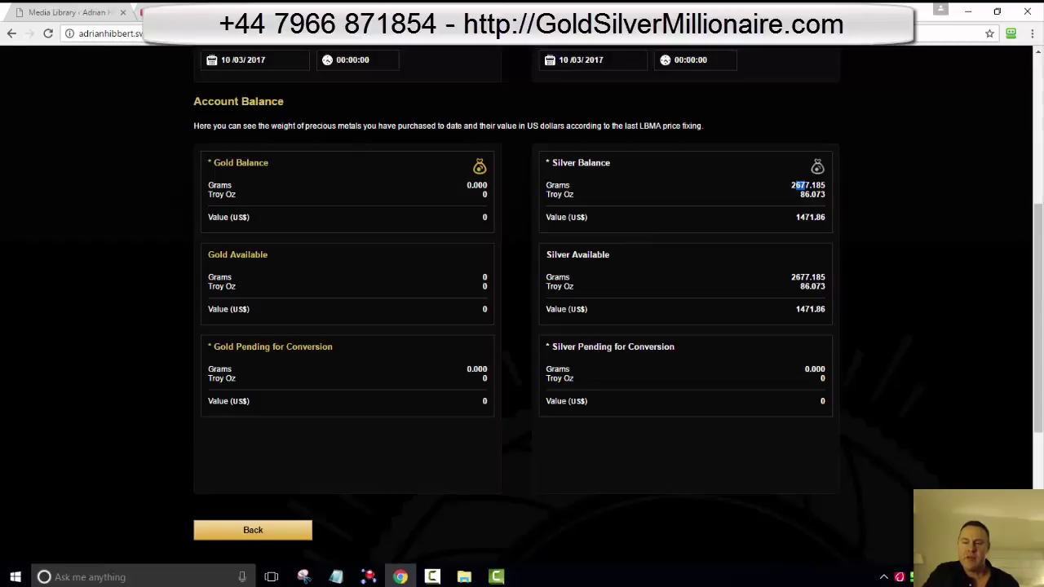
drag(797, 217, 804, 217)
drag(797, 309, 811, 309)
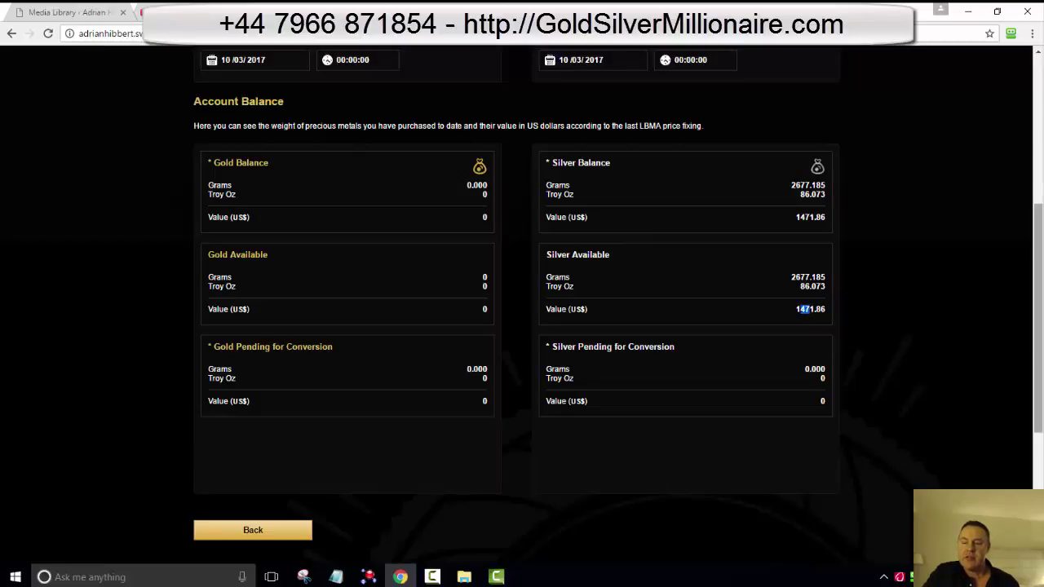
scroll(619, 298, up, 1)
scroll(522, 310, up, 1)
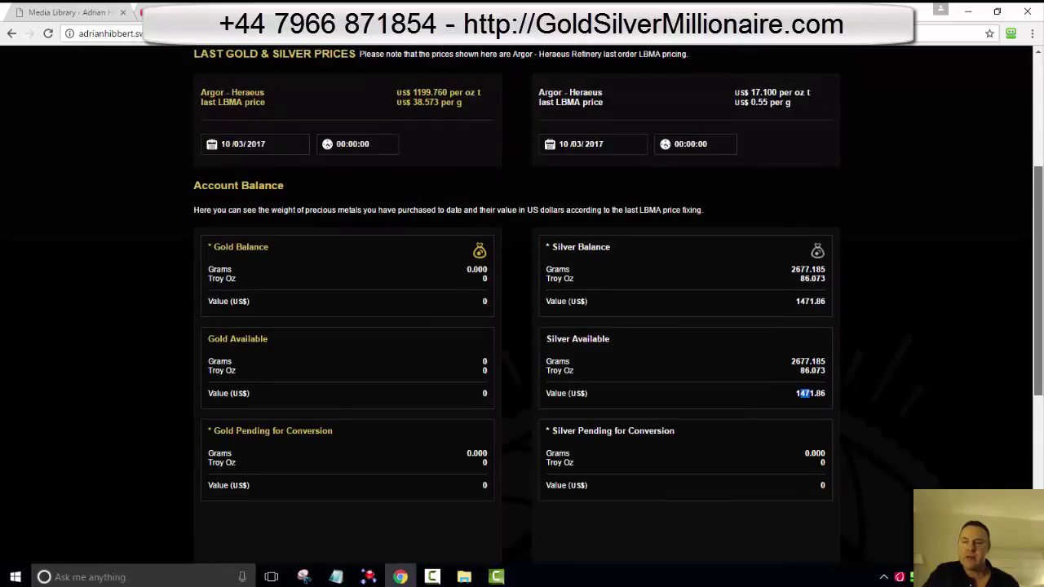
scroll(523, 310, up, 3)
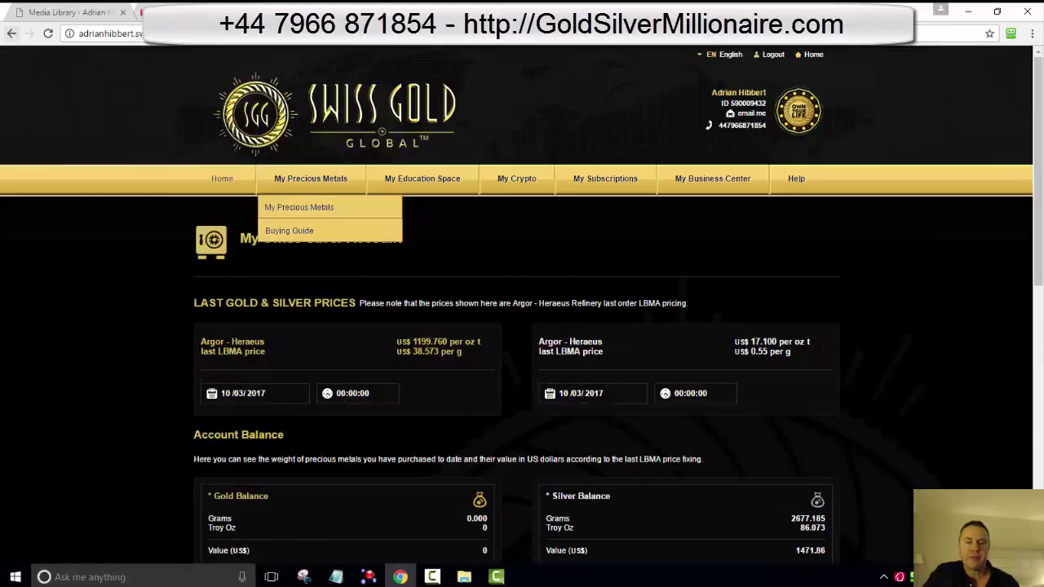
Step: Open the Make Single Purchase page from My Precious Metals
click(310, 177)
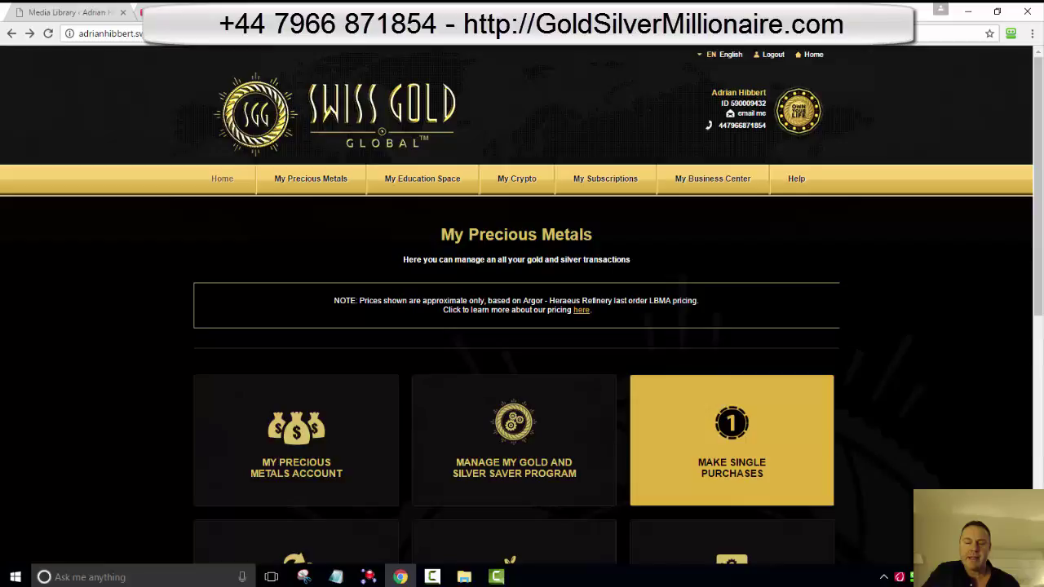
click(732, 440)
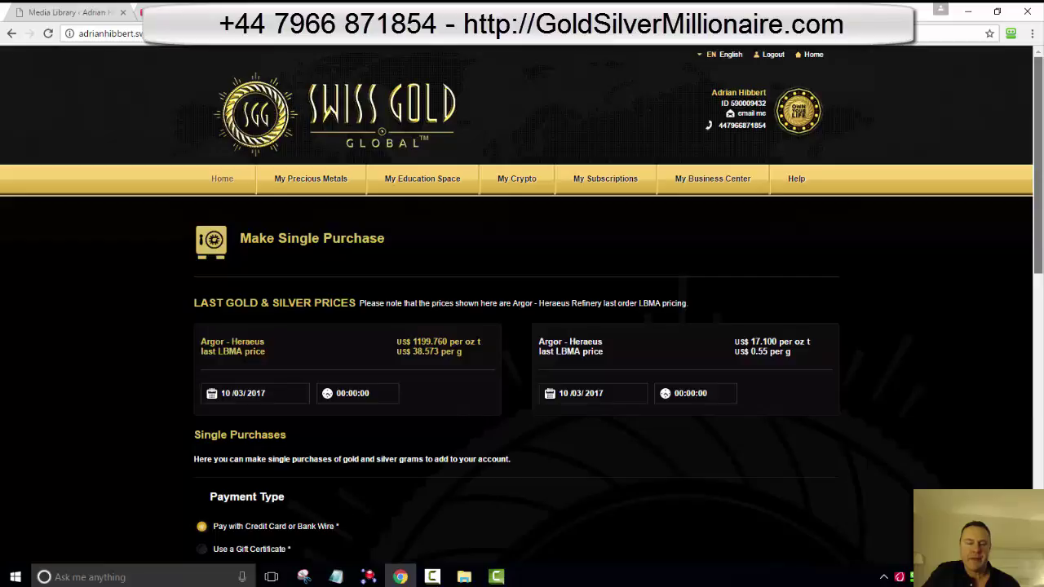
scroll(522, 301, down, 1)
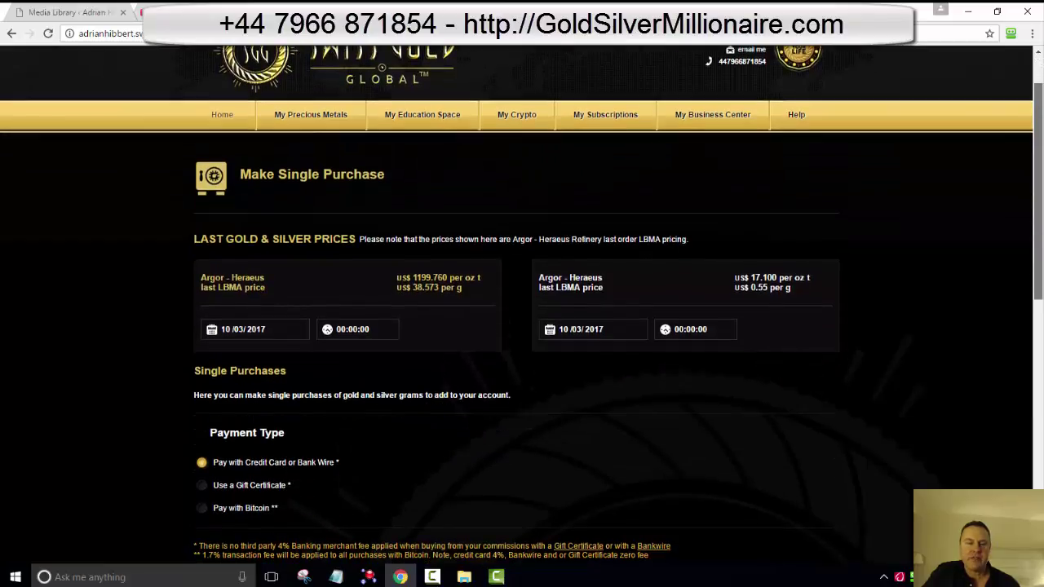
scroll(522, 305, down, 1)
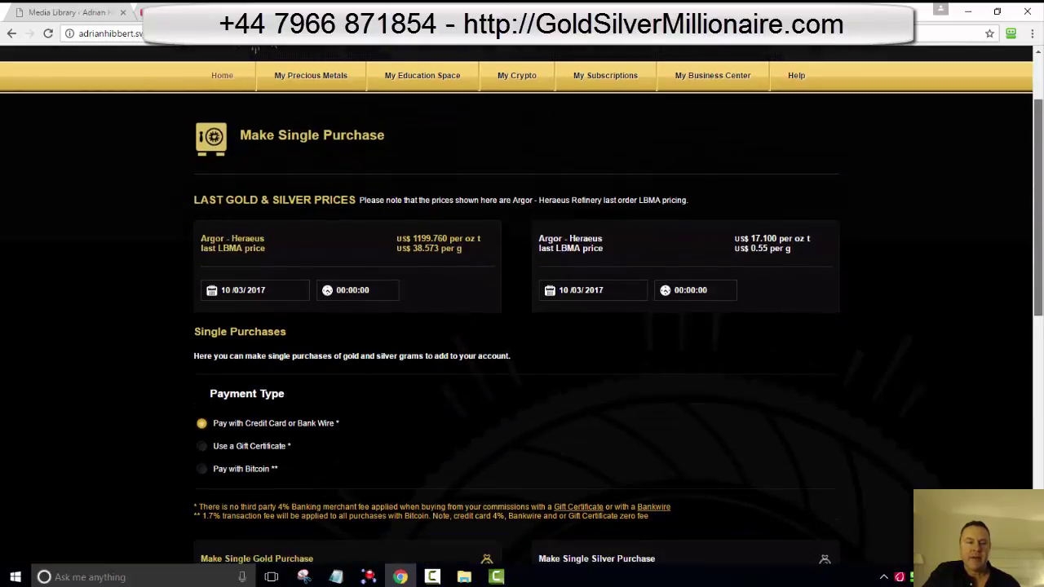
scroll(522, 303, down, 1)
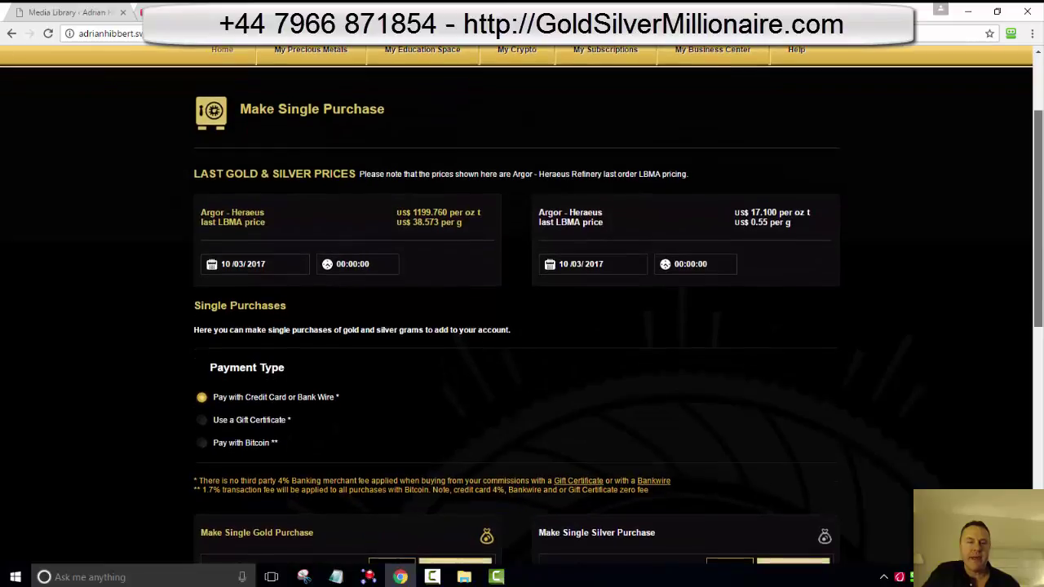
drag(388, 105, 332, 105)
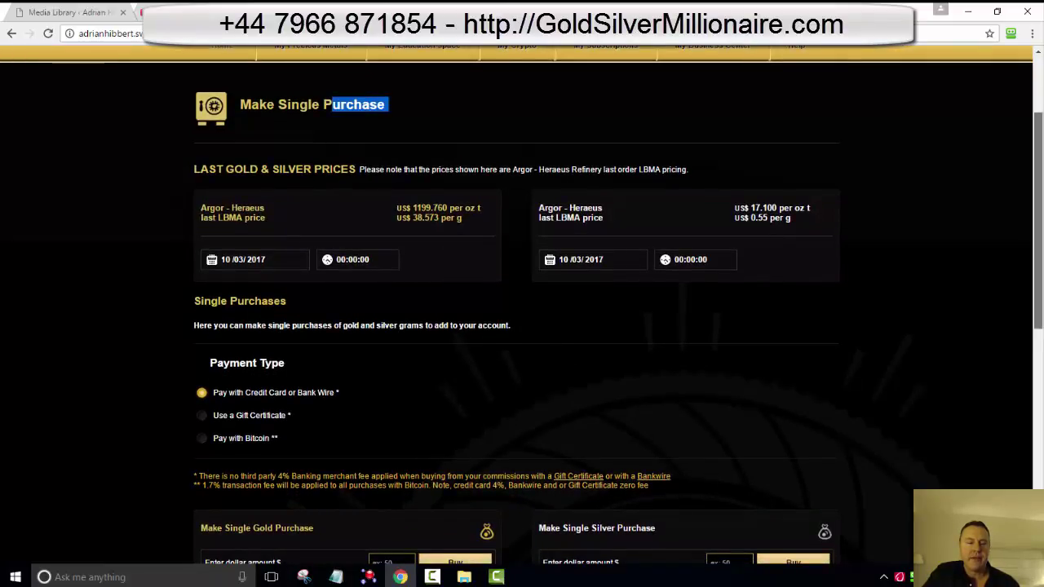
Step: Choose 'Use a Gift Certificate' as the payment type instead of Bitcoin
scroll(522, 303, down, 1)
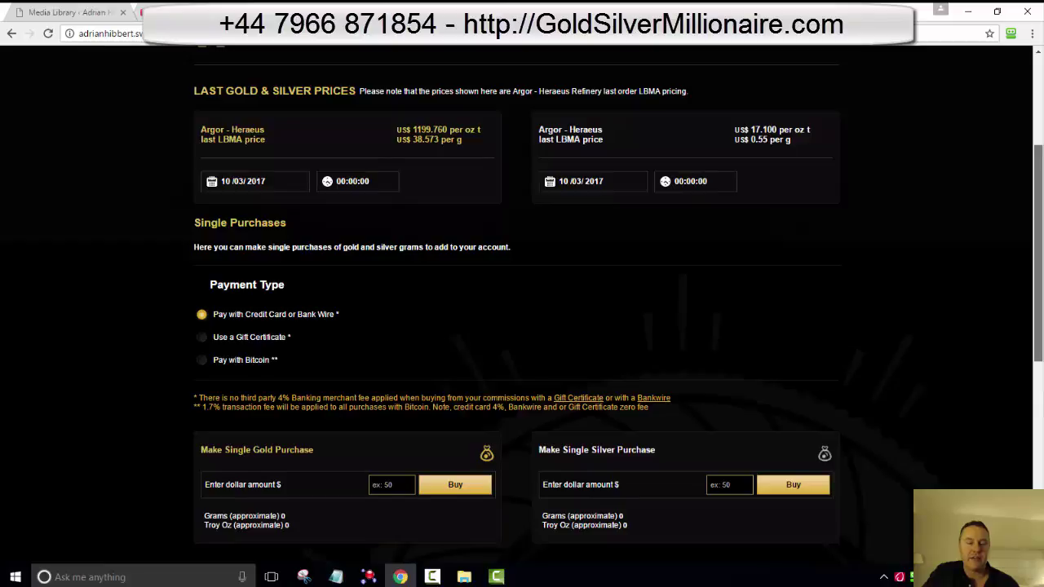
scroll(522, 303, down, 1)
drag(267, 337, 287, 337)
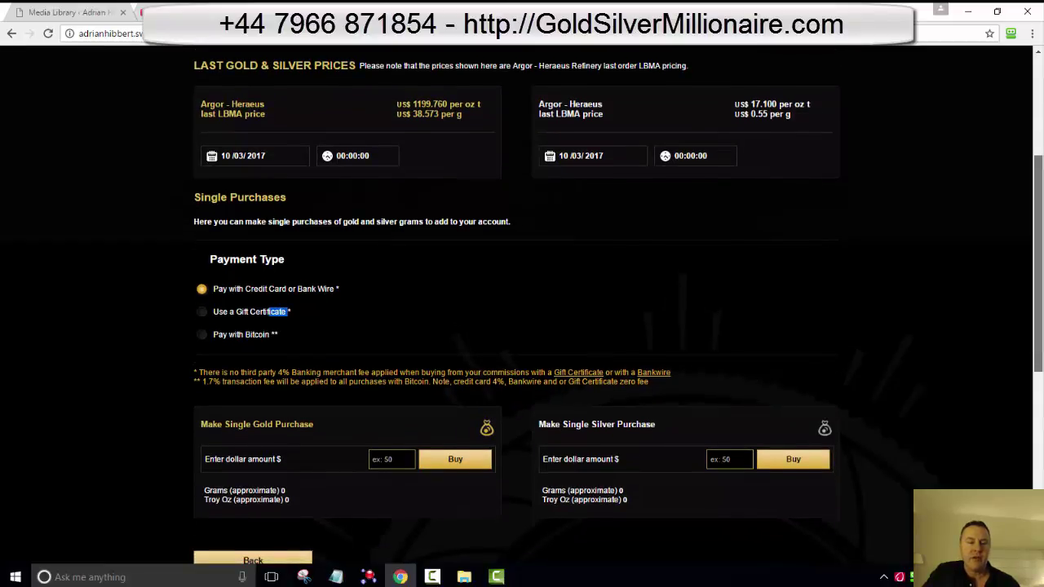
scroll(245, 330, down, 1)
click(201, 327)
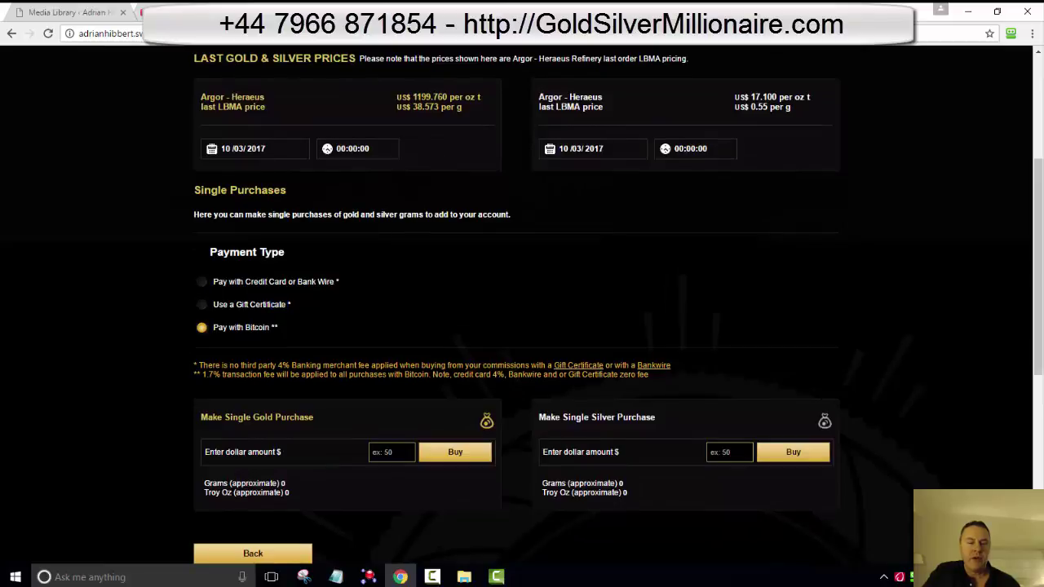
click(201, 304)
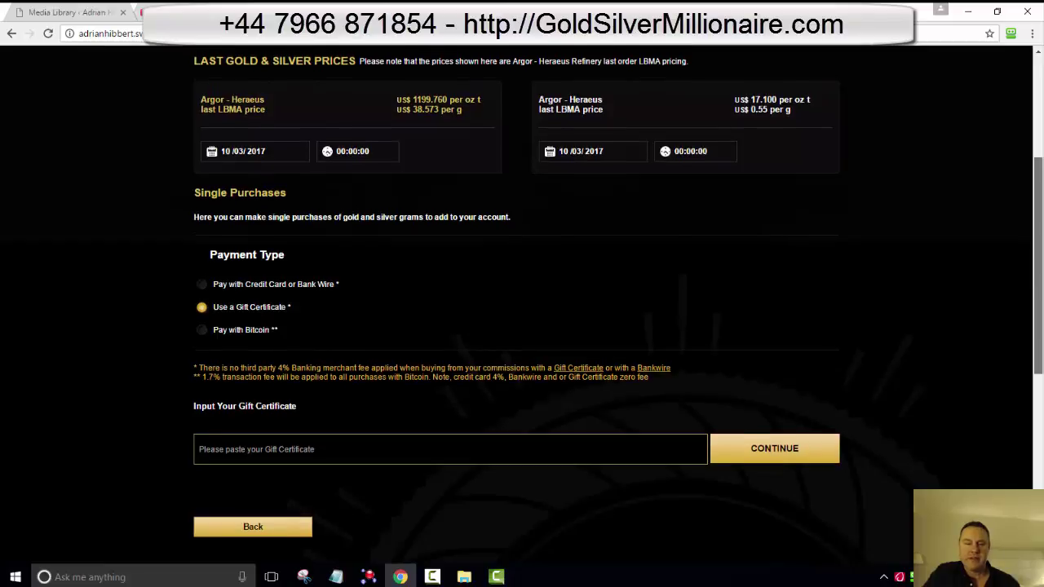
scroll(523, 310, up, 1)
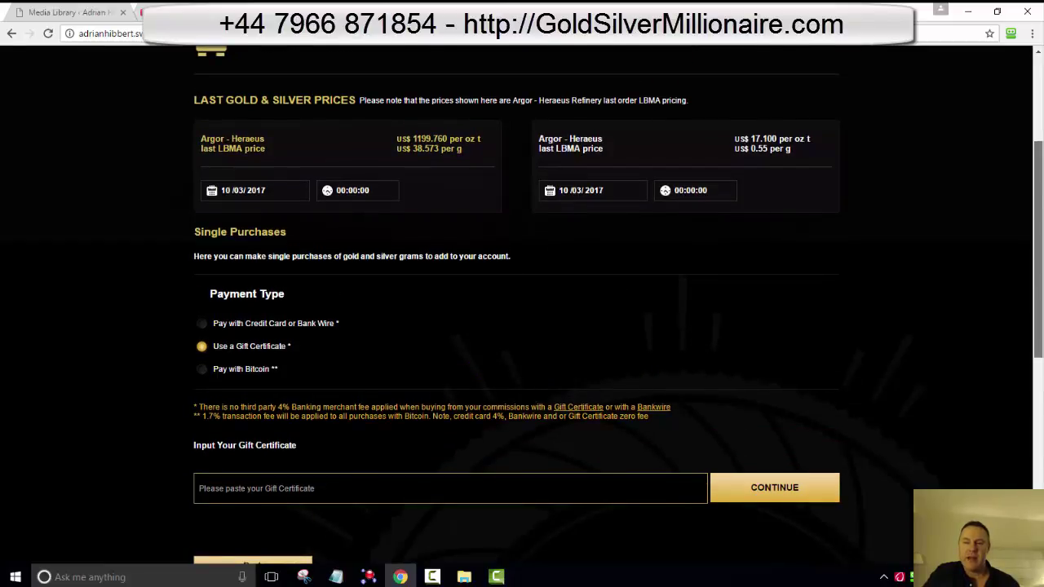
scroll(523, 310, up, 5)
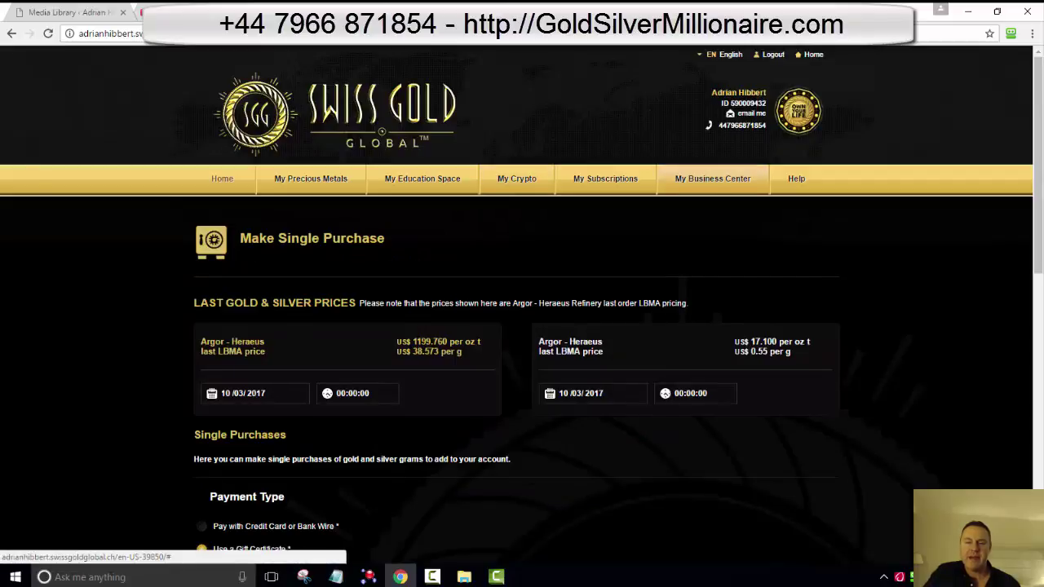
Step: Open My Business Center's dashboard showing the $2354.69 Easy Wallet balance and $805.00 pending
click(712, 178)
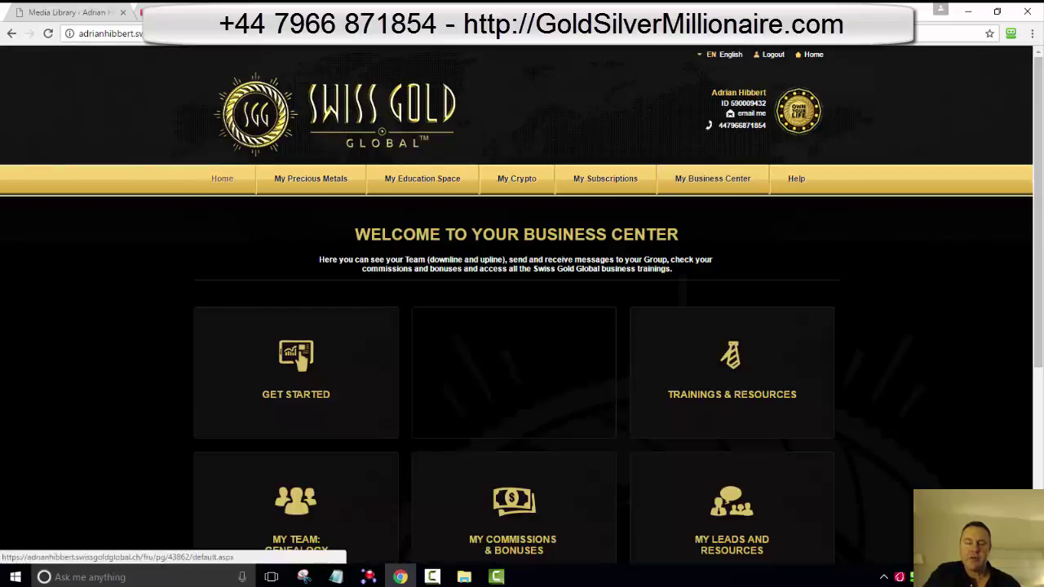
click(514, 368)
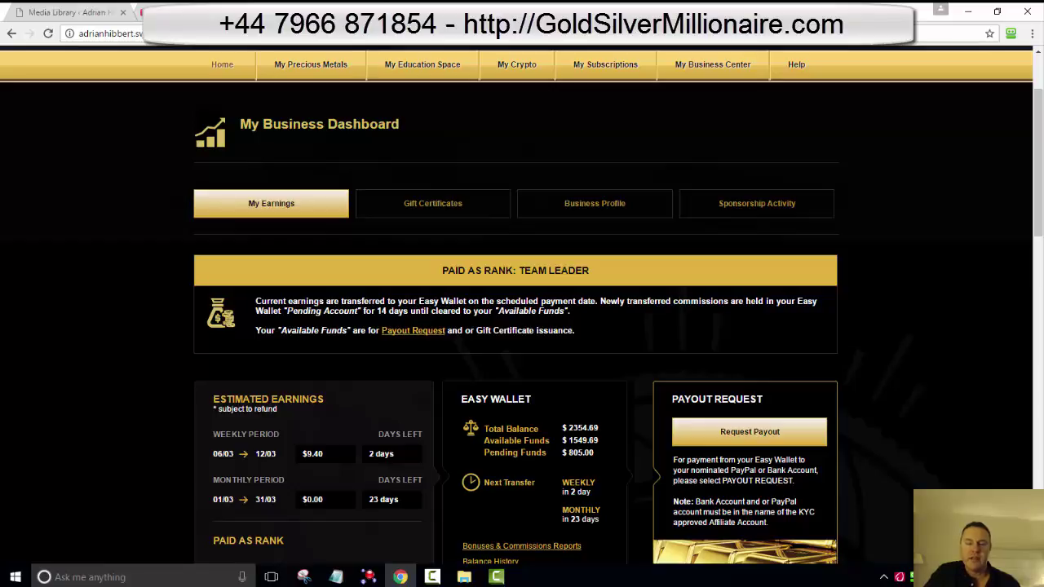
drag(578, 428, 581, 441)
click(581, 441)
drag(584, 452, 570, 453)
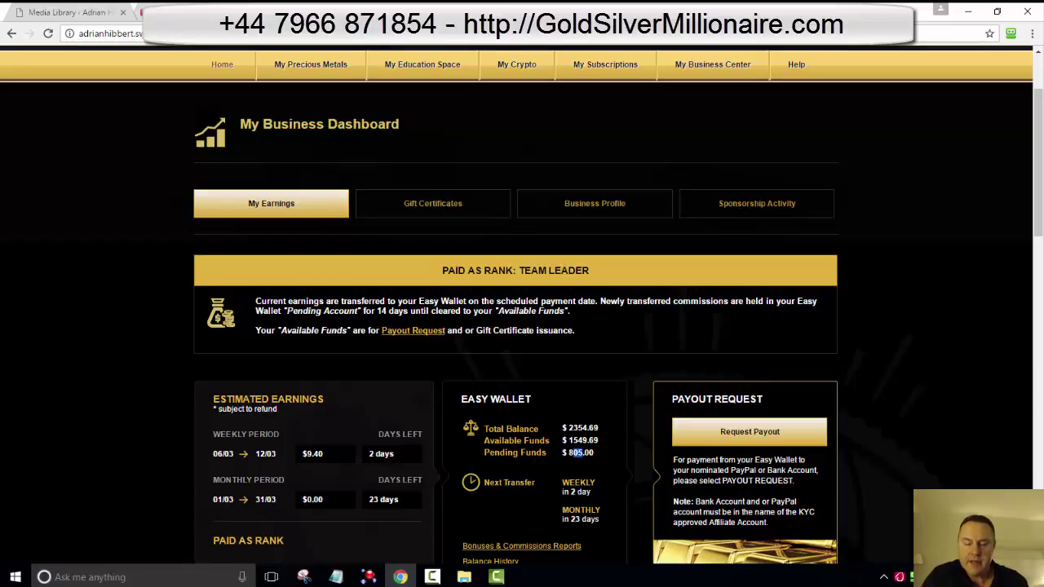
key(ctrl+plus)
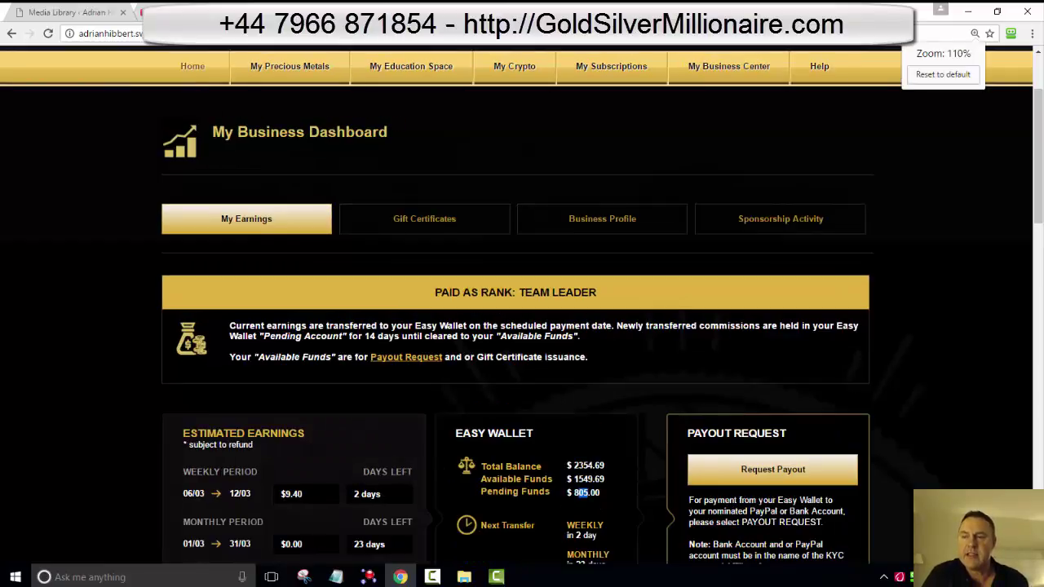
key(ctrl+plus)
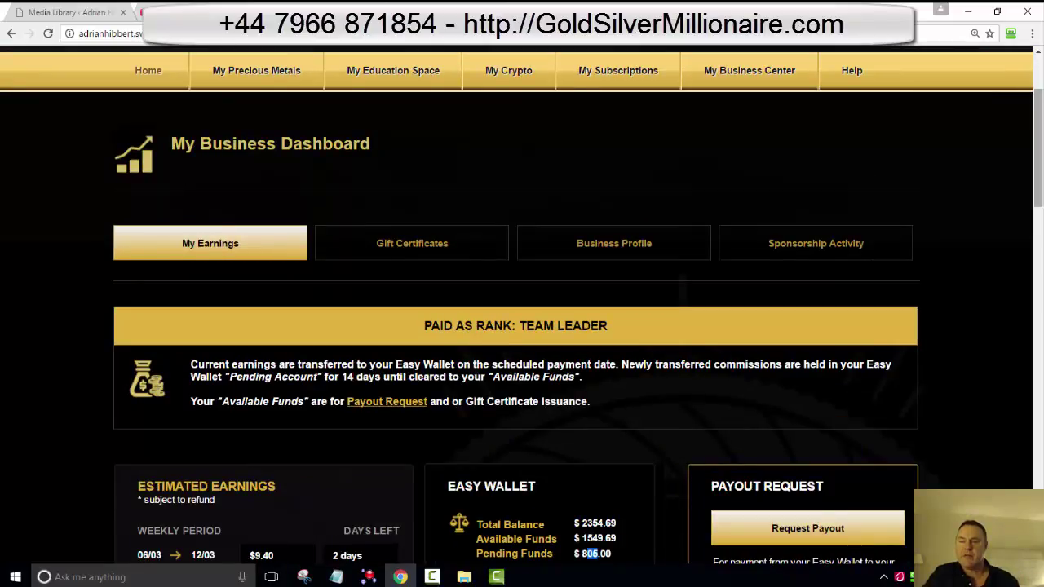
scroll(523, 326, down, 1)
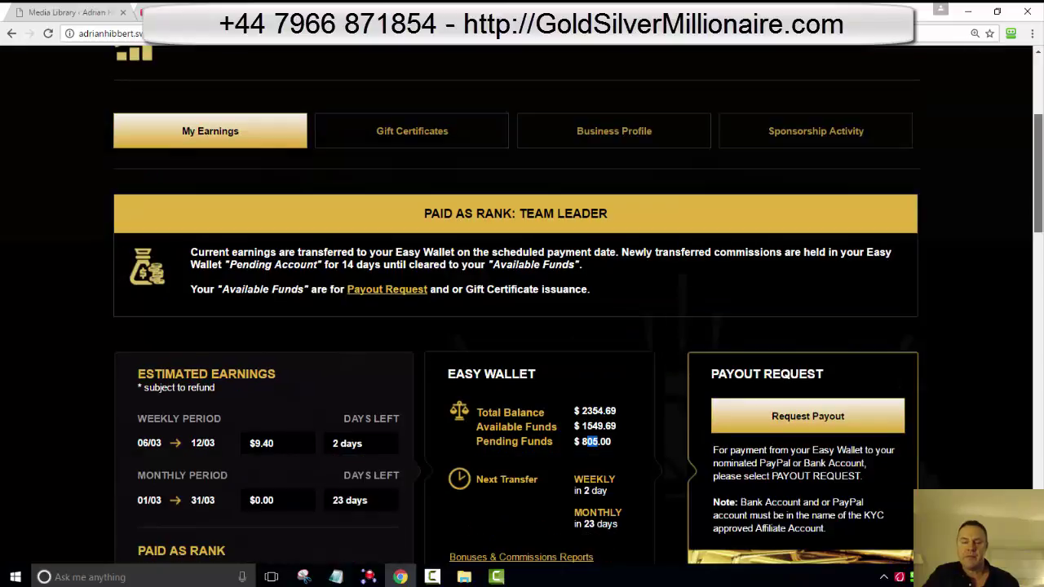
scroll(522, 326, down, 1)
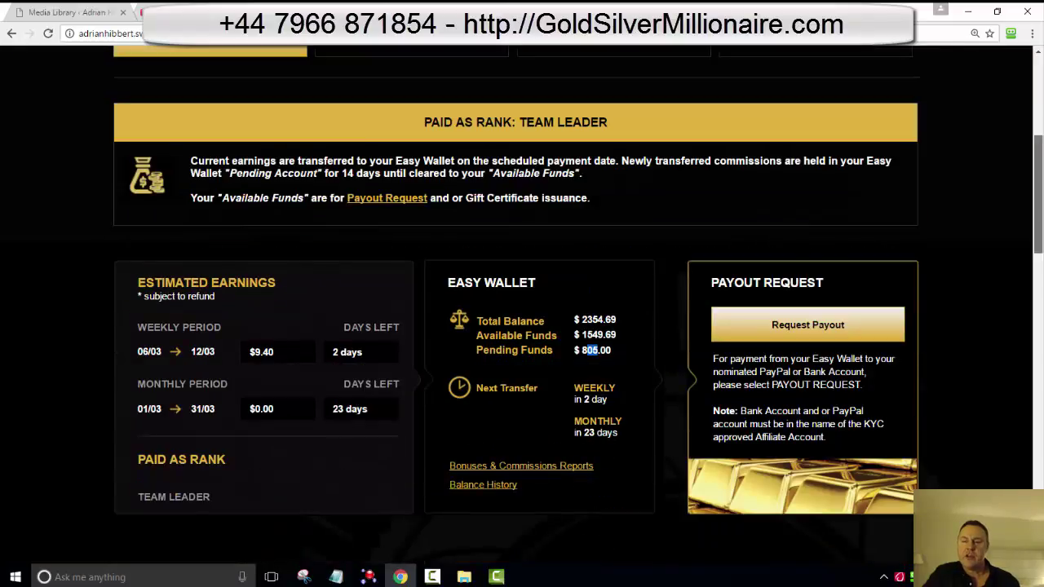
scroll(523, 326, down, 1)
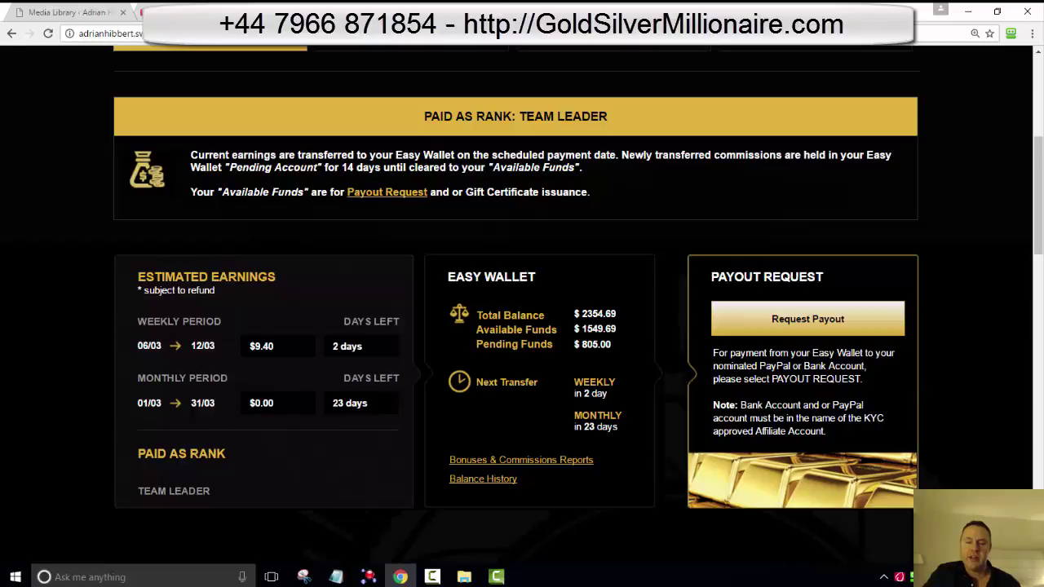
scroll(522, 302, up, 1)
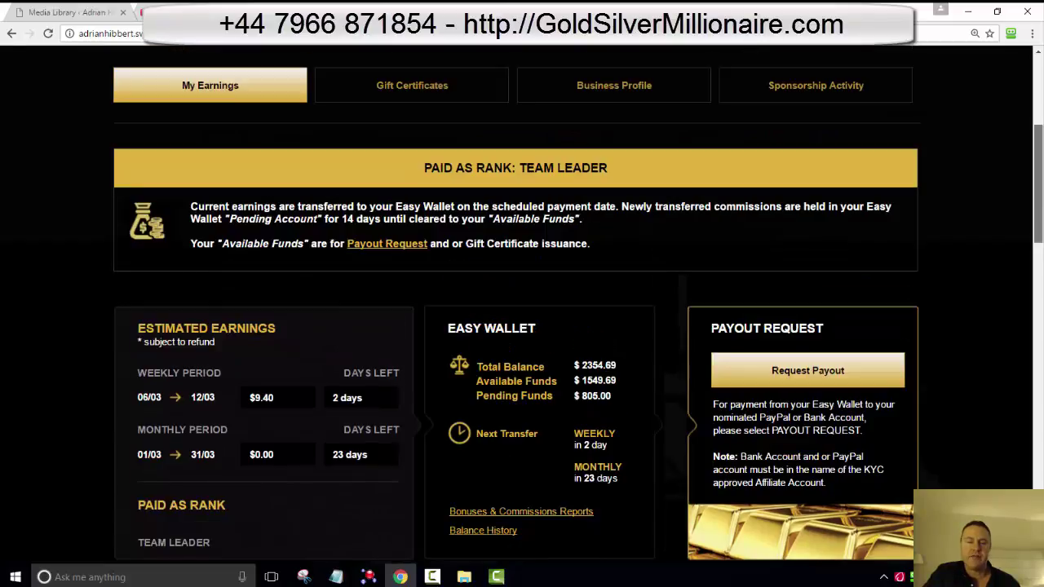
scroll(522, 301, up, 4)
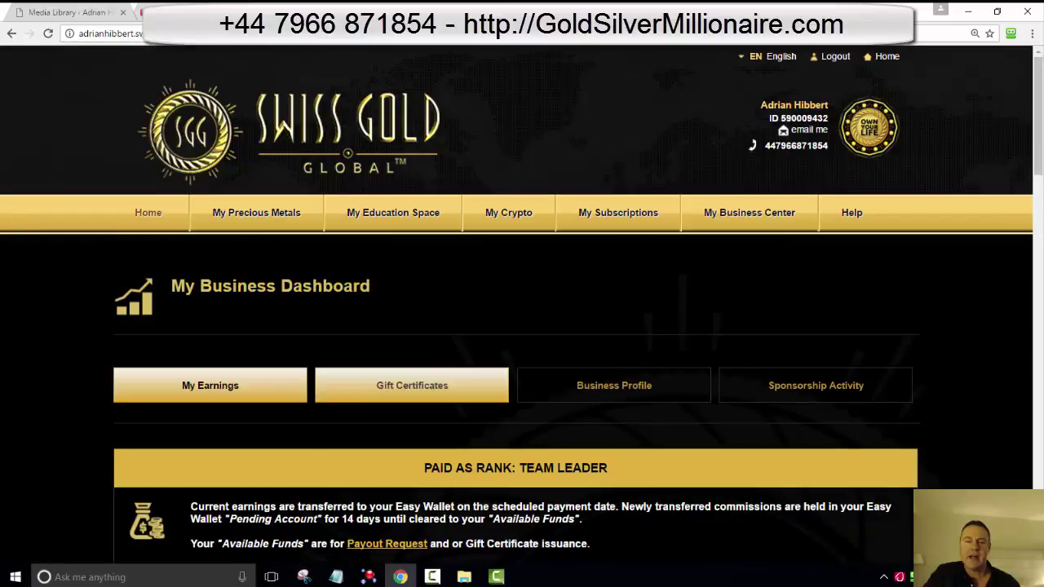
Step: Open the dashboard's Gift Certificates section and look over the certificate form
click(412, 385)
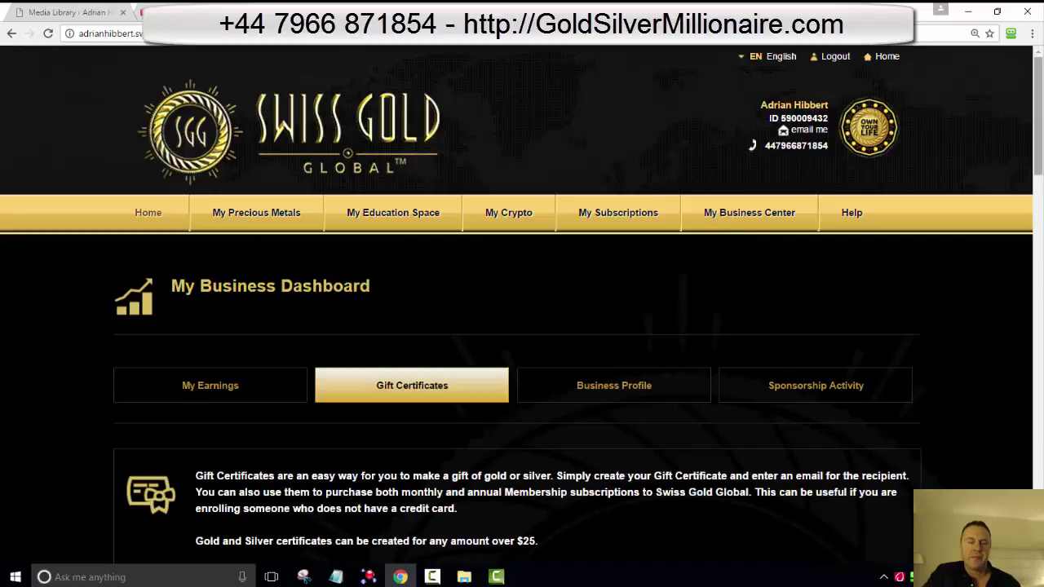
scroll(523, 327, down, 1)
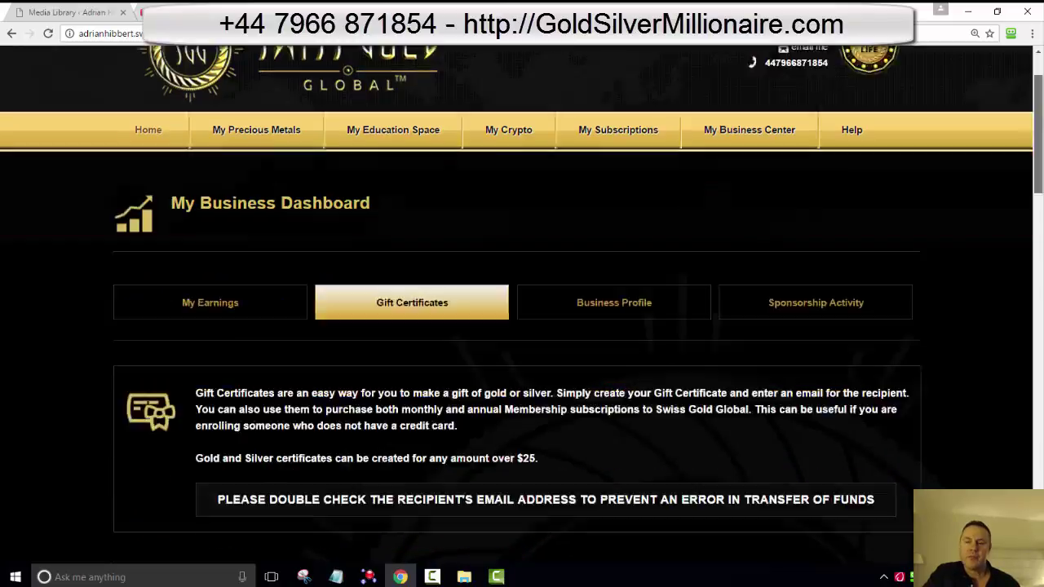
scroll(522, 326, down, 1)
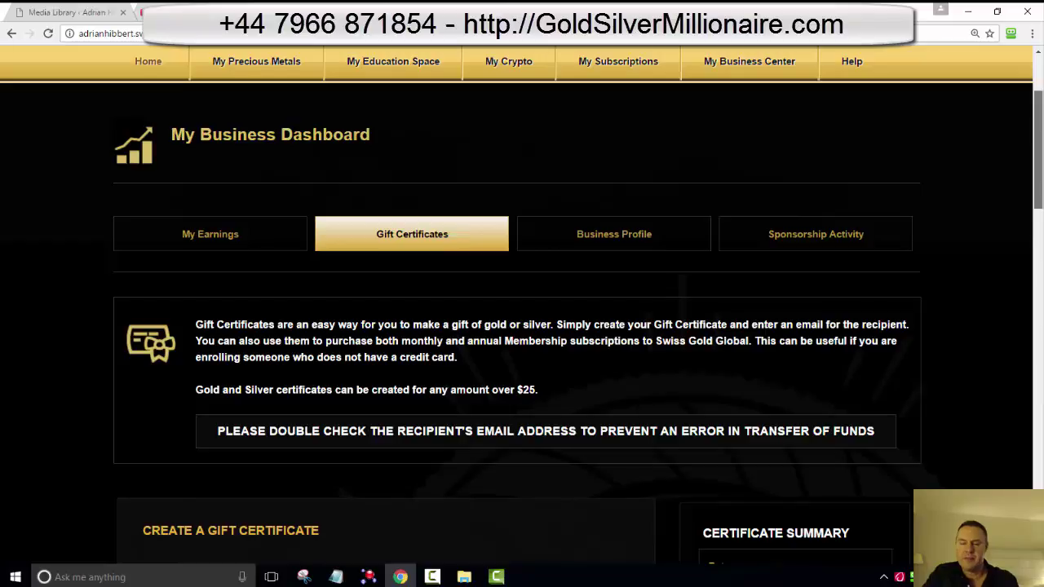
scroll(522, 326, down, 2)
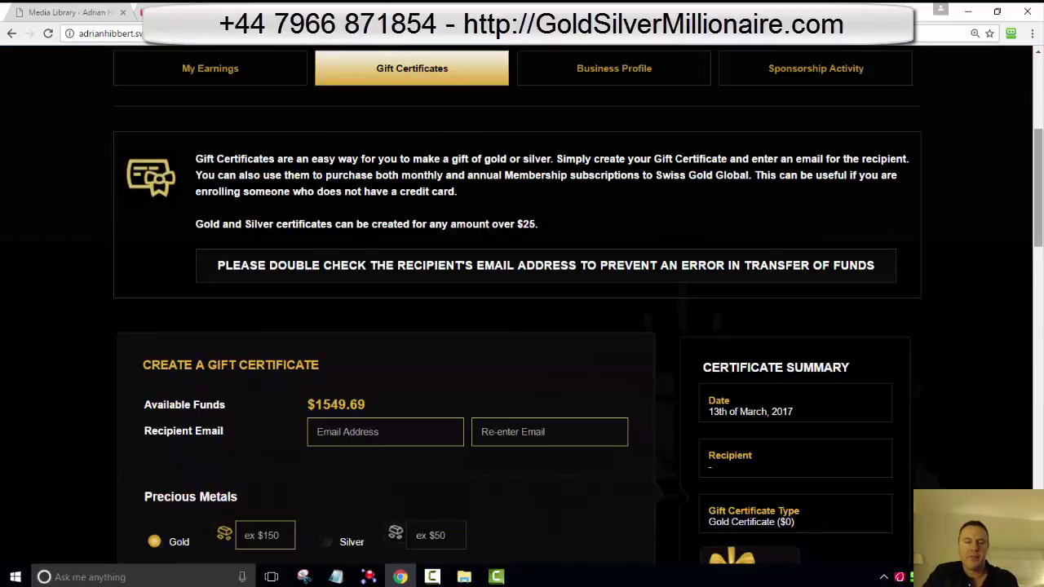
scroll(522, 327, down, 1)
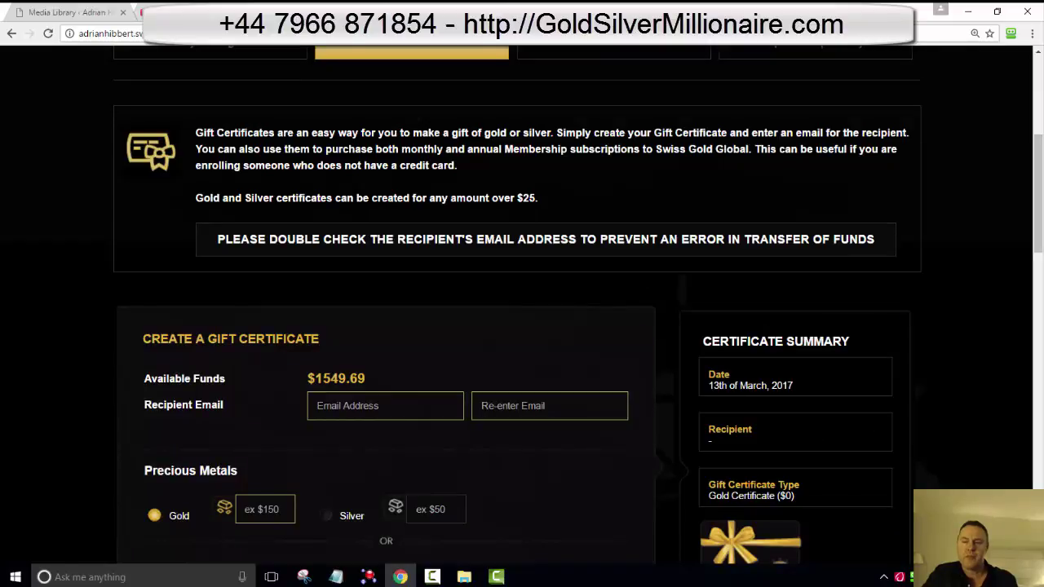
scroll(522, 327, down, 3)
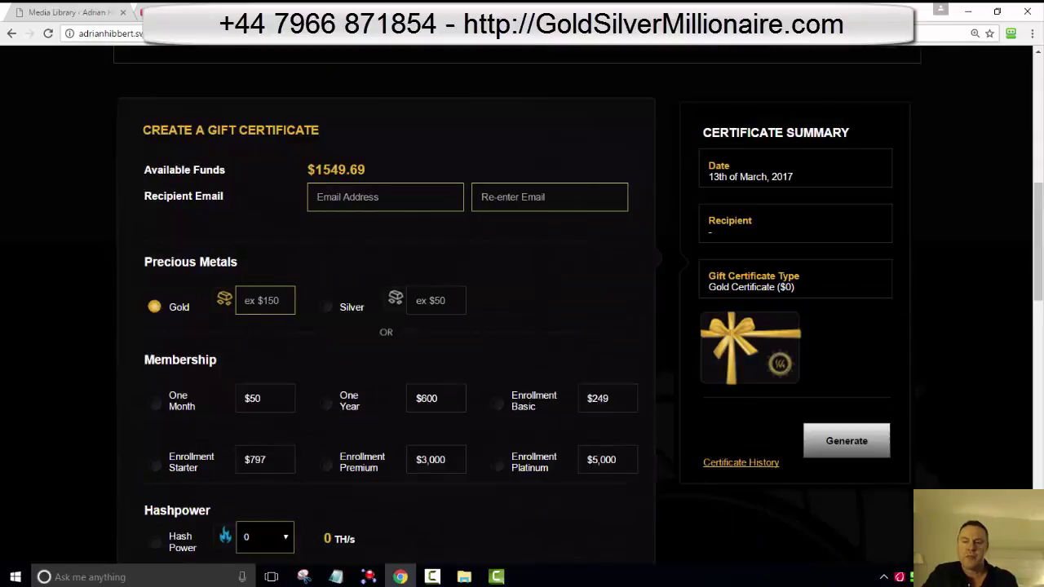
scroll(522, 326, up, 4)
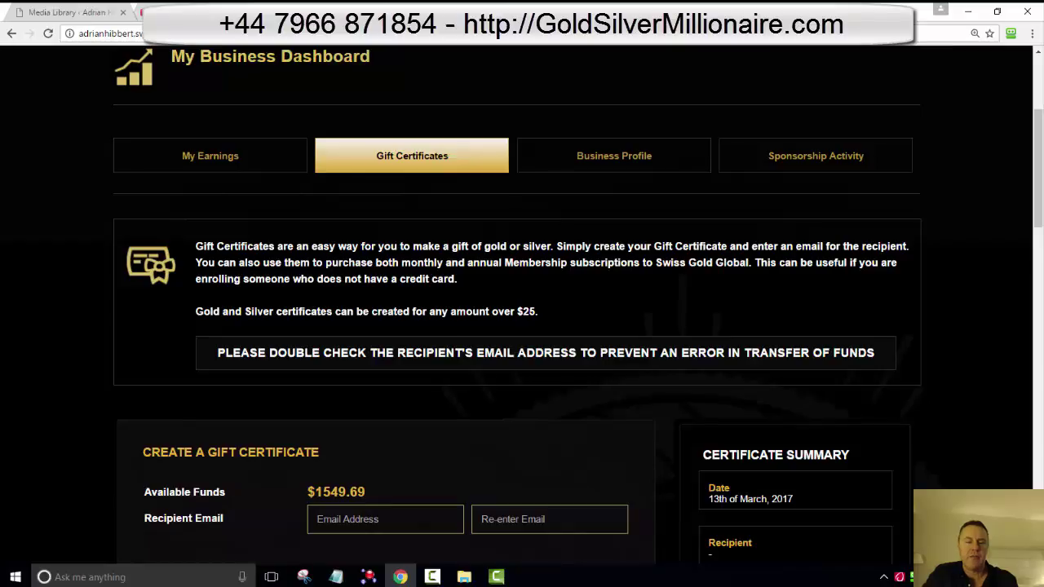
scroll(522, 326, down, 1)
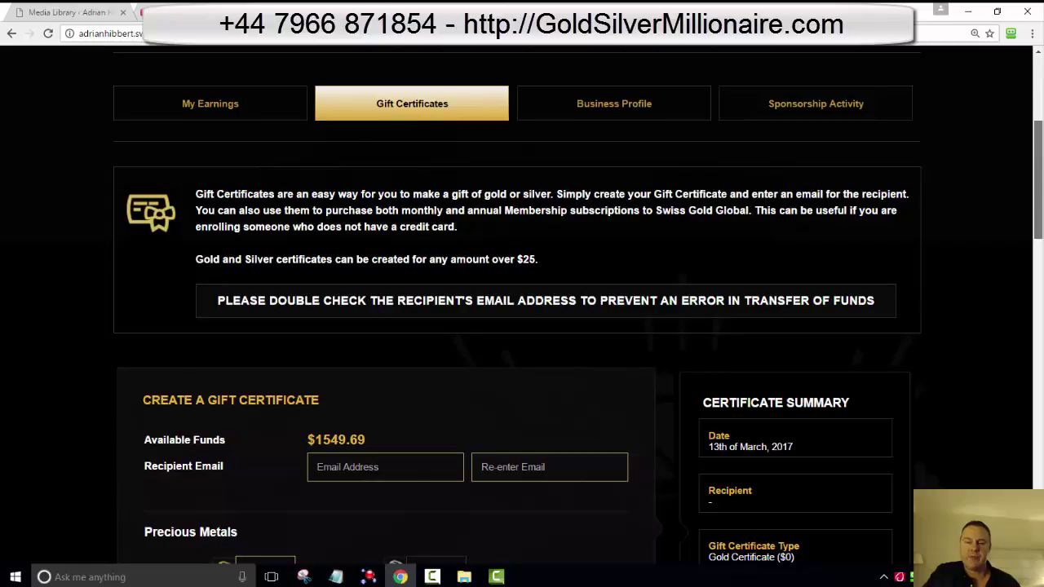
scroll(522, 326, down, 1)
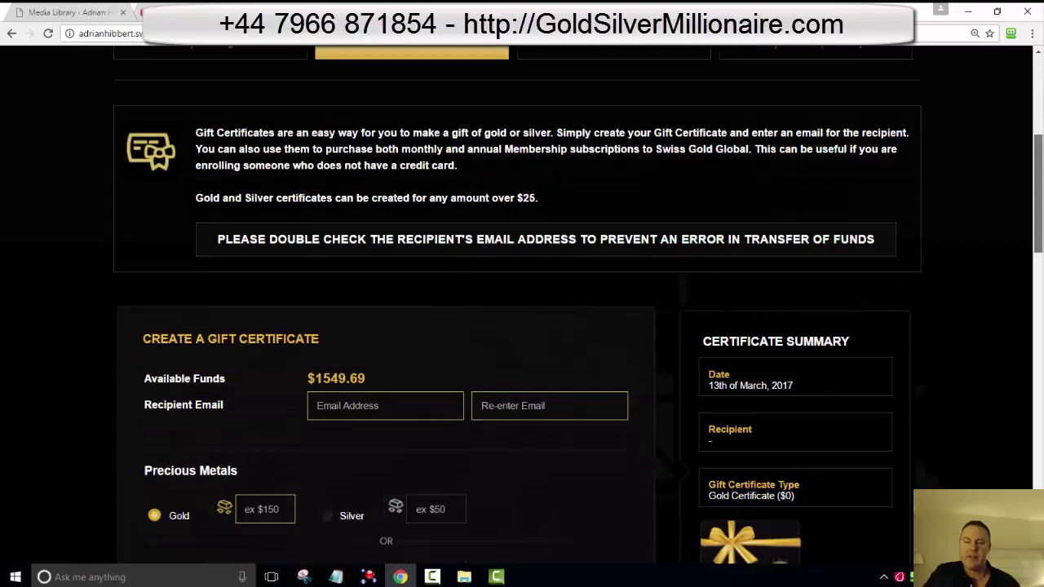
scroll(522, 326, down, 2)
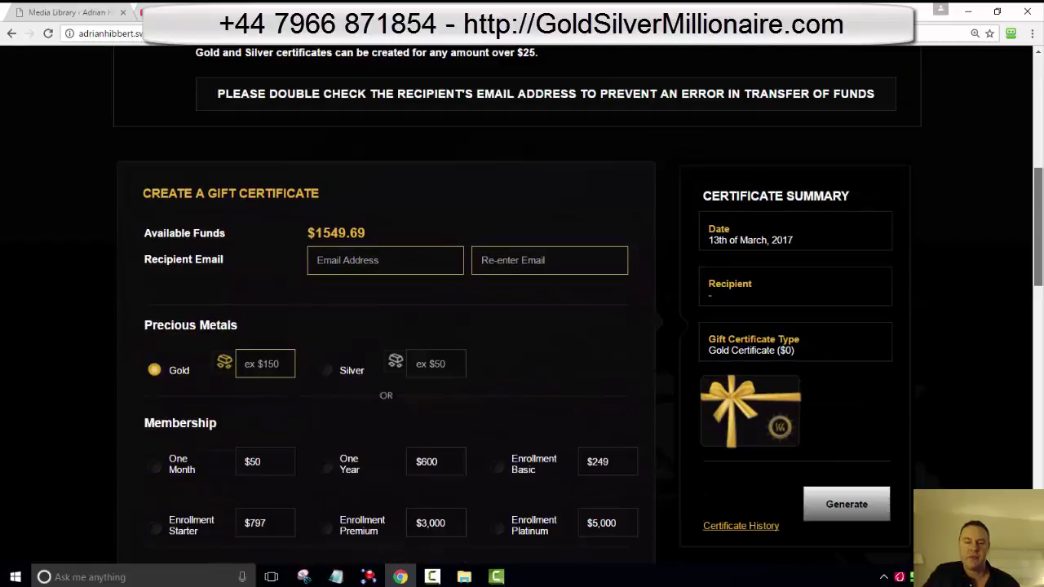
scroll(523, 327, down, 1)
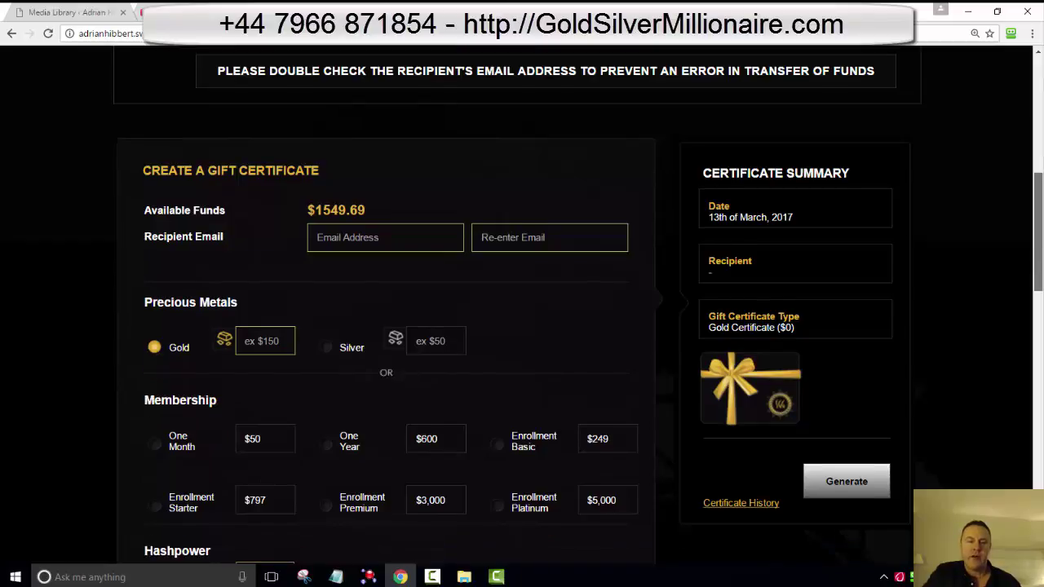
scroll(522, 327, down, 1)
scroll(522, 326, down, 2)
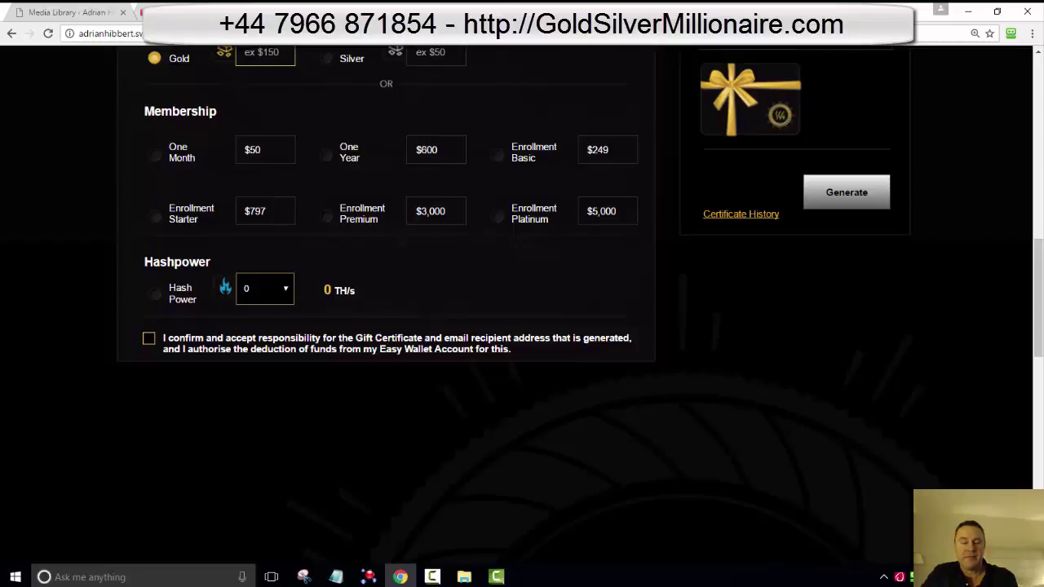
scroll(522, 326, up, 1)
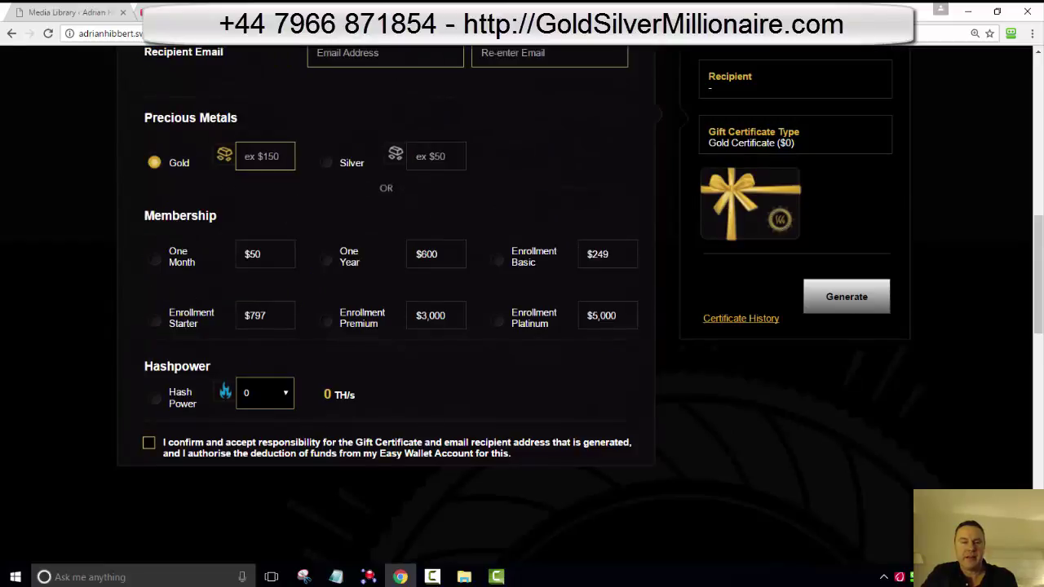
scroll(523, 327, up, 1)
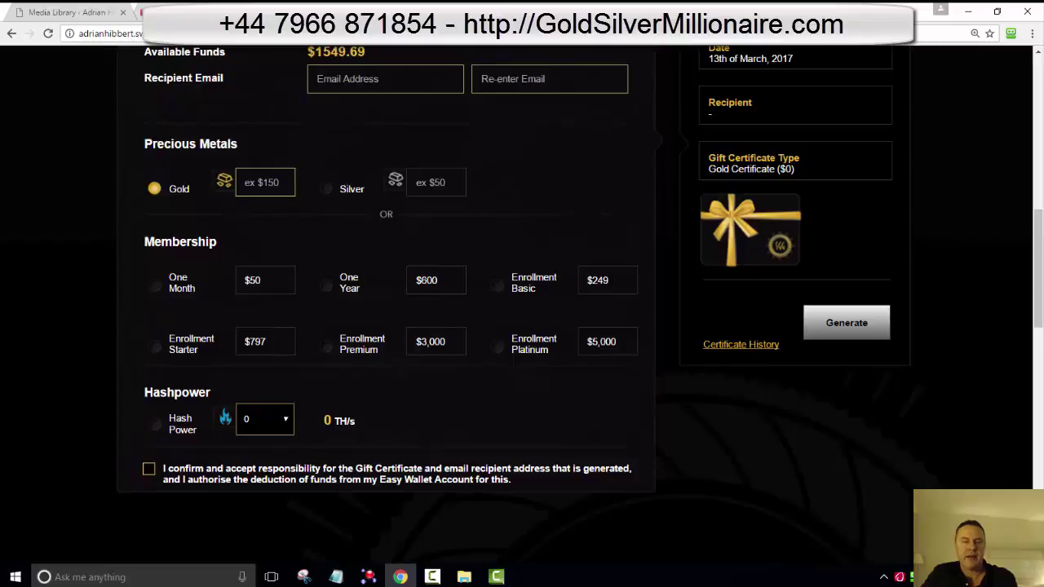
Step: Make it a Silver certificate with an amount of 1549
click(326, 189)
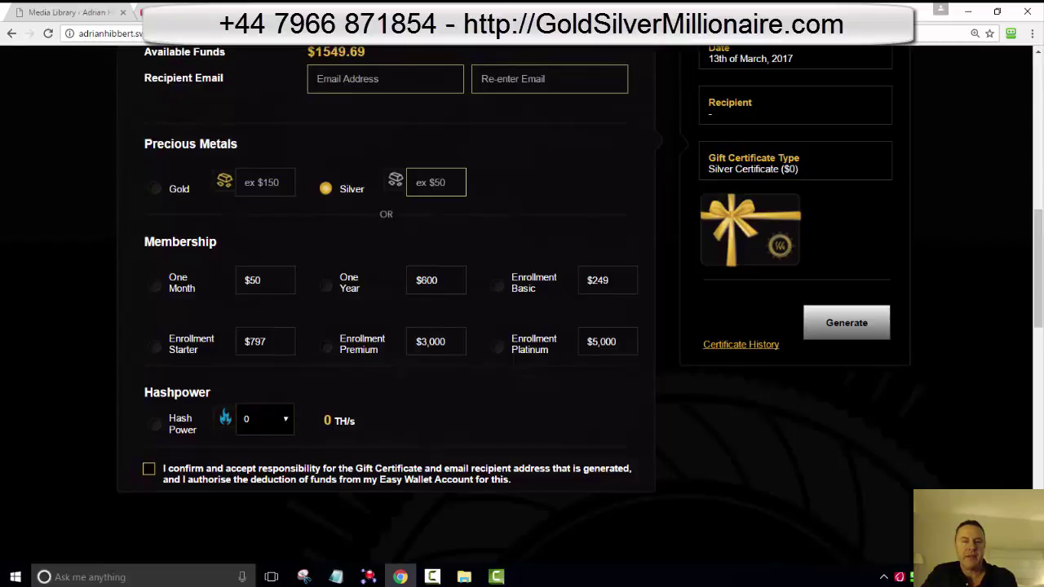
scroll(522, 326, up, 1)
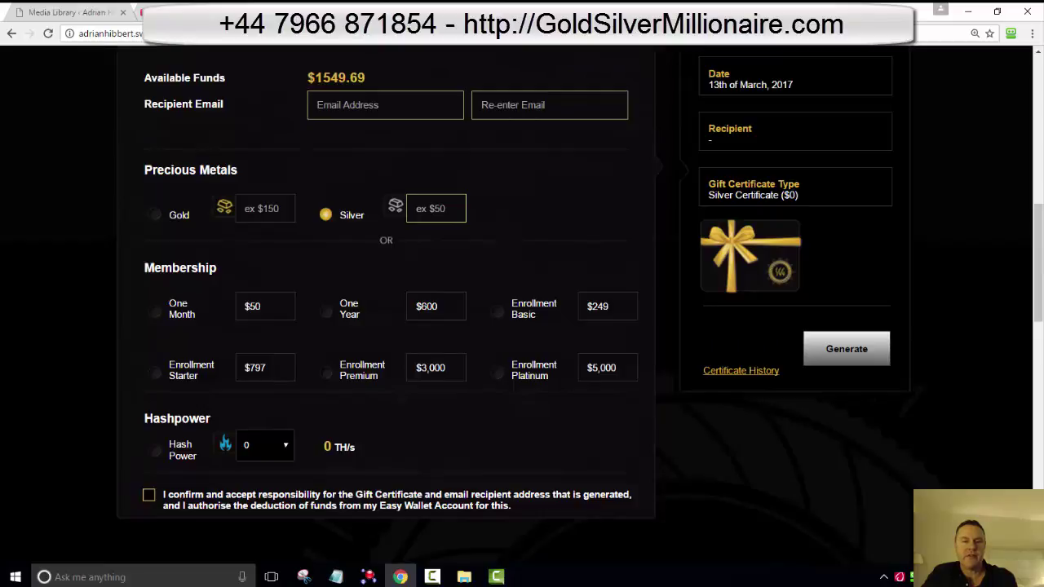
click(436, 209)
text(1549)
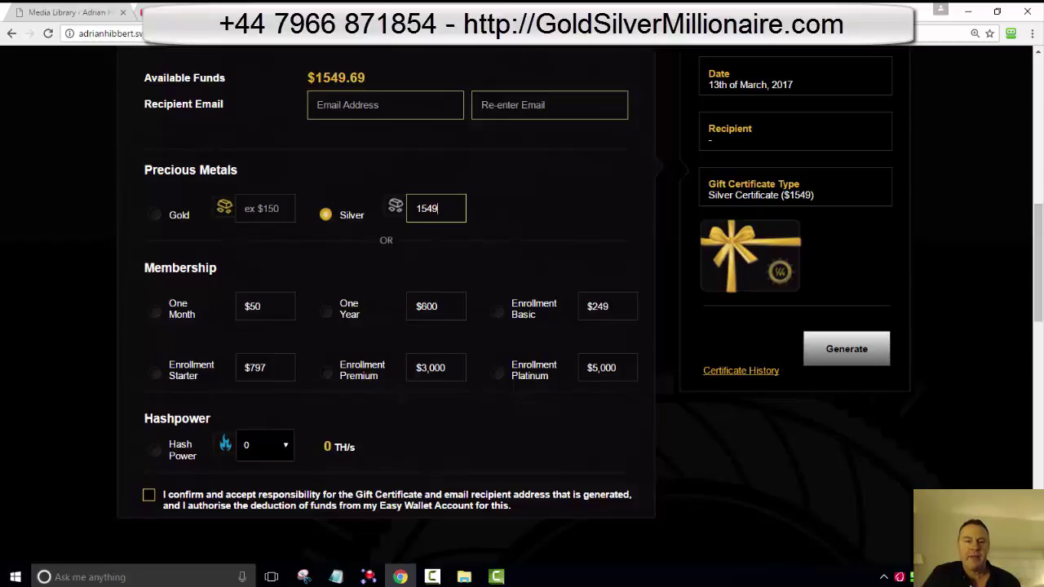
Step: Enter the recipient's Gmail address in both email fields
click(383, 105)
text(adr)
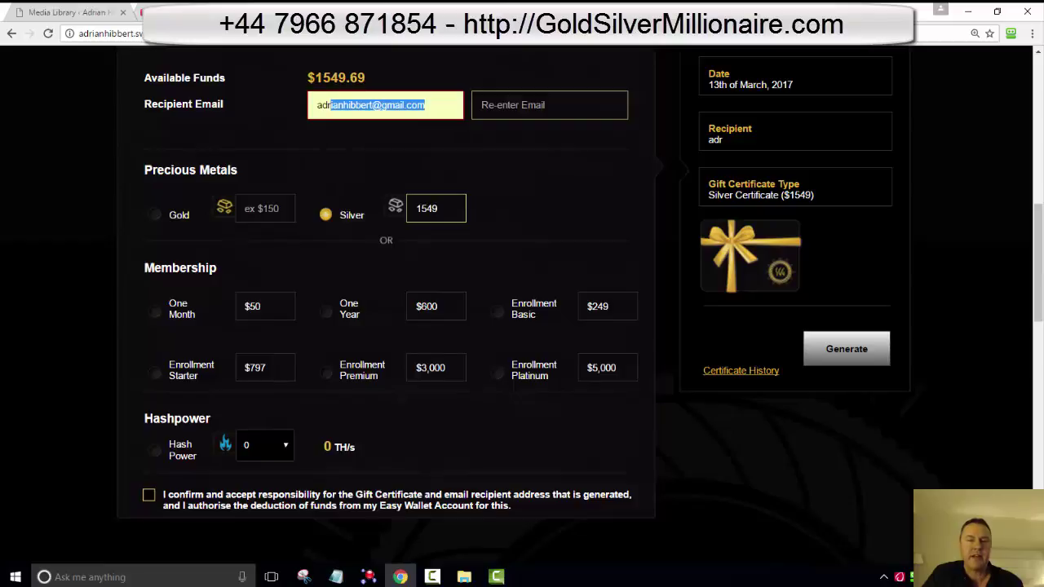
key(Right)
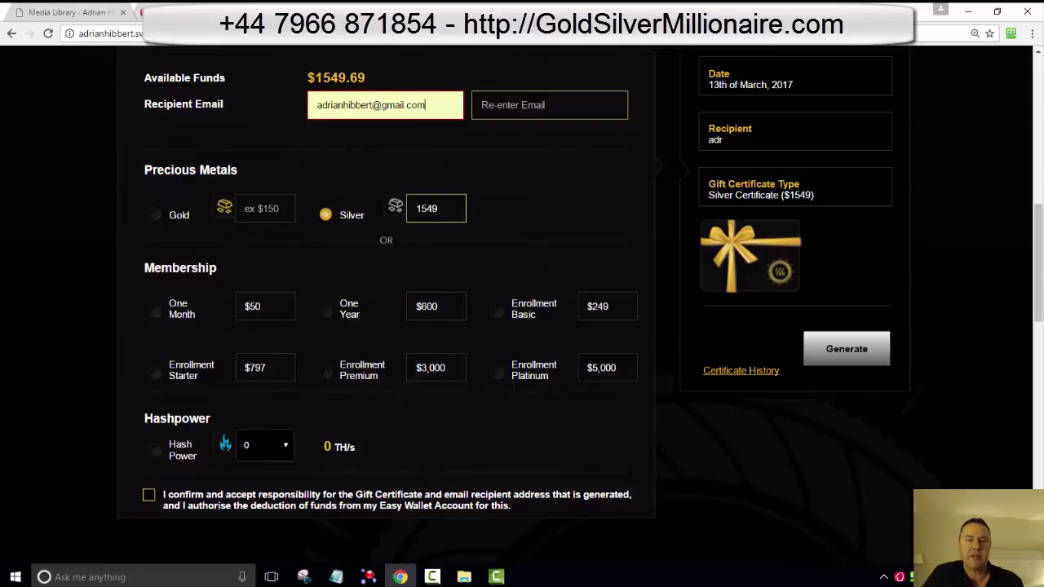
key(Tab)
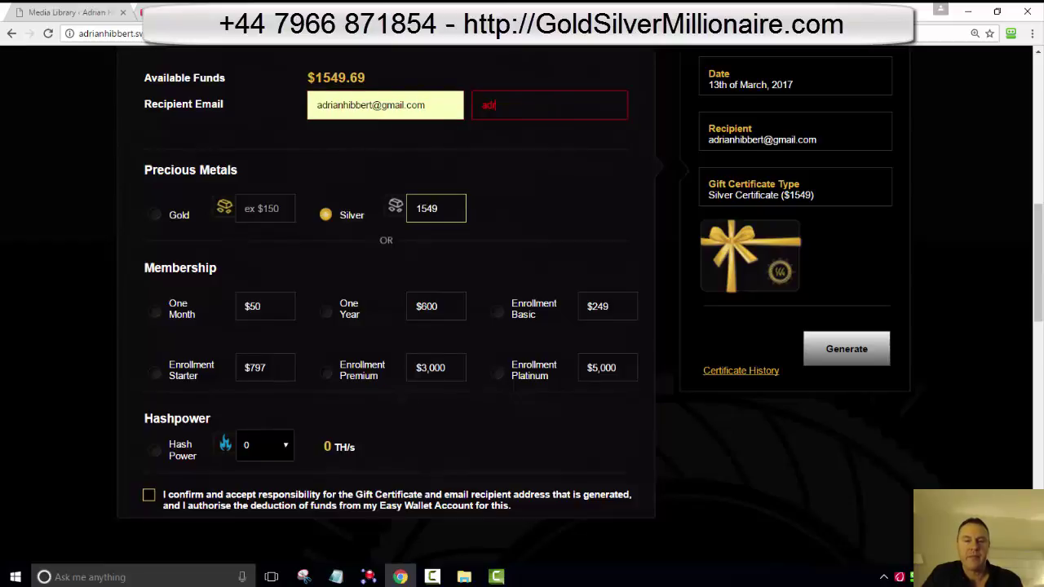
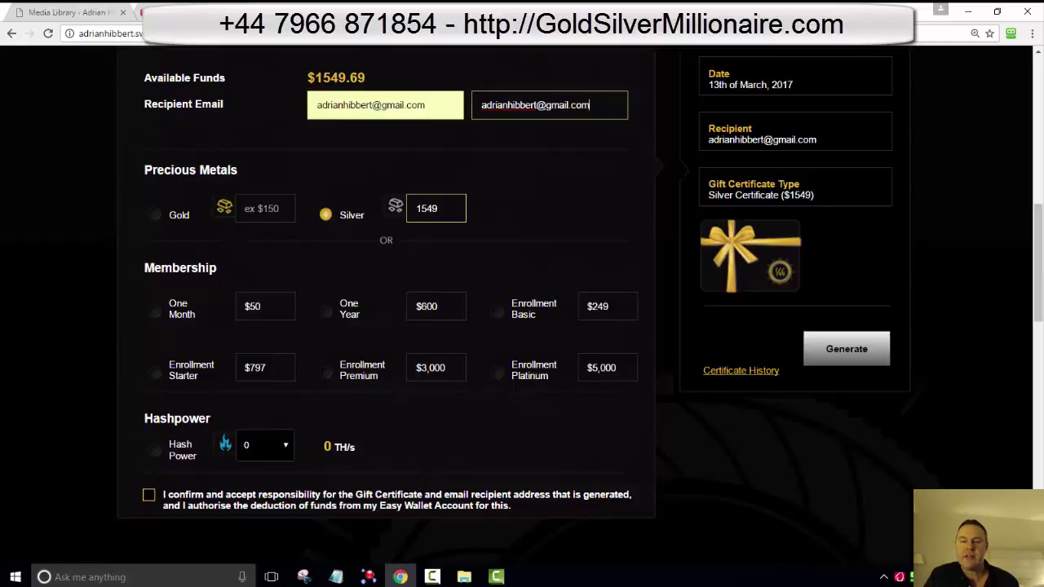
Step: Review the certificate type and amount in the gift certificate summary
double_click(721, 185)
drag(732, 195, 636, 182)
click(637, 181)
scroll(522, 310, up, 1)
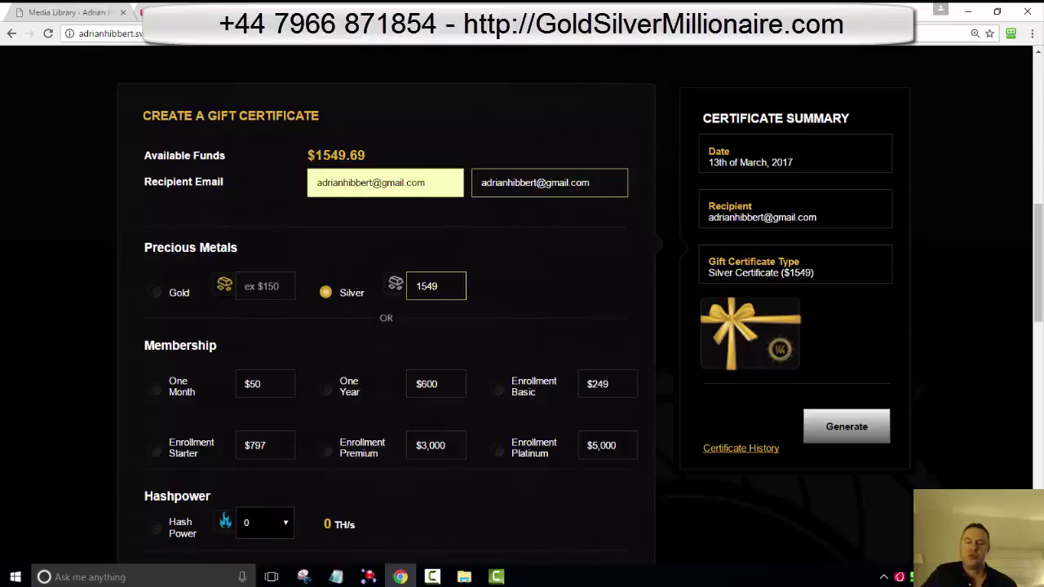
drag(820, 427, 748, 448)
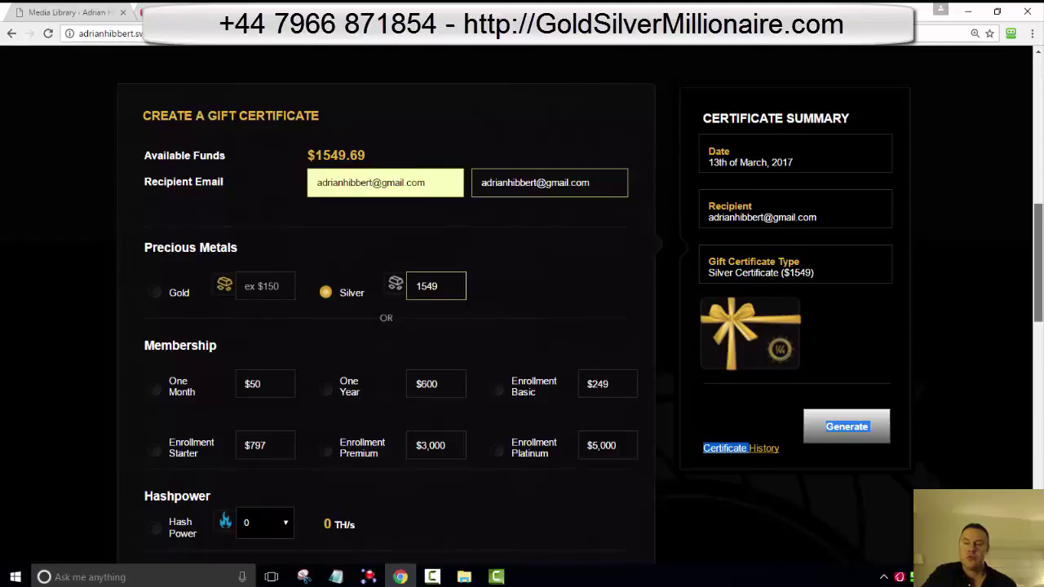
Step: Tick the box accepting responsibility for the $1549 certificate and Easy Wallet deduction
scroll(522, 310, down, 3)
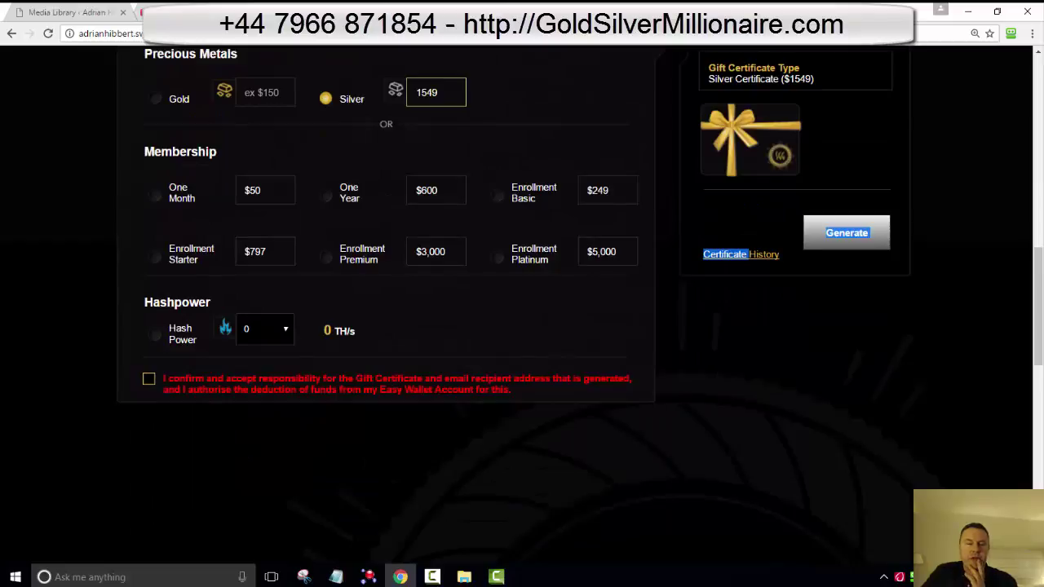
click(148, 378)
scroll(522, 310, down, 1)
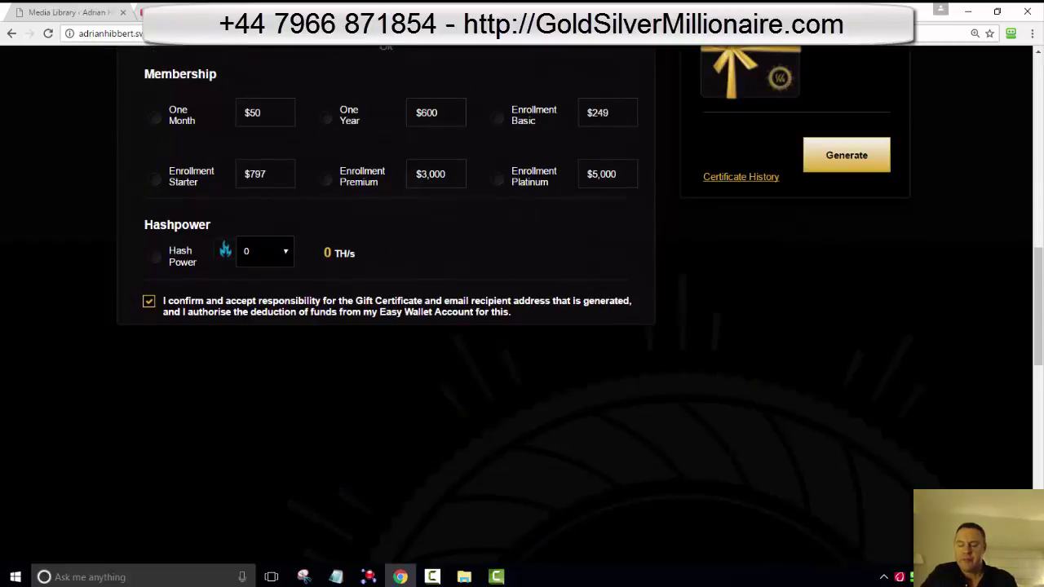
scroll(523, 310, up, 3)
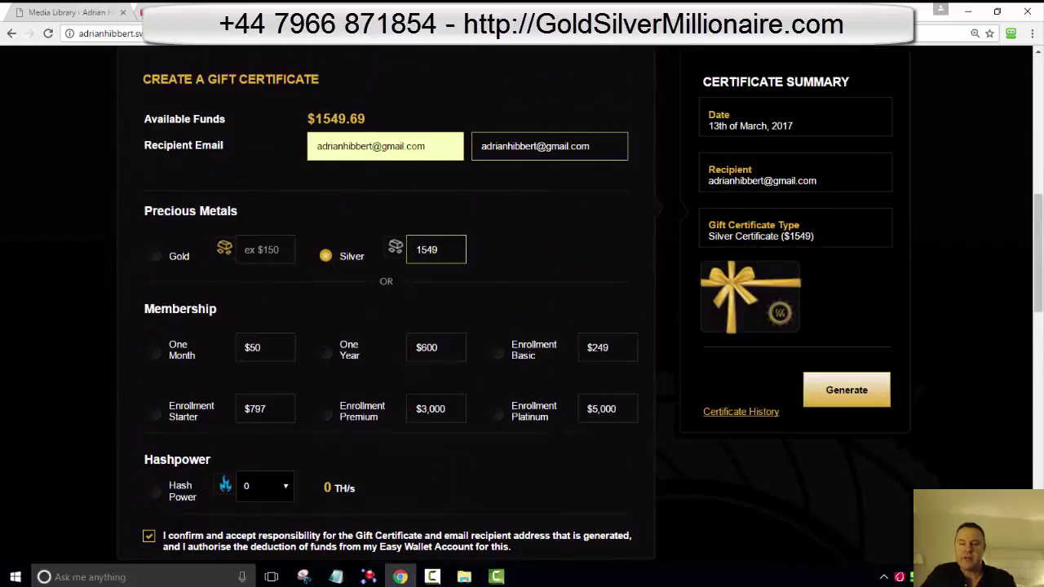
scroll(522, 310, up, 1)
scroll(522, 310, up, 1)
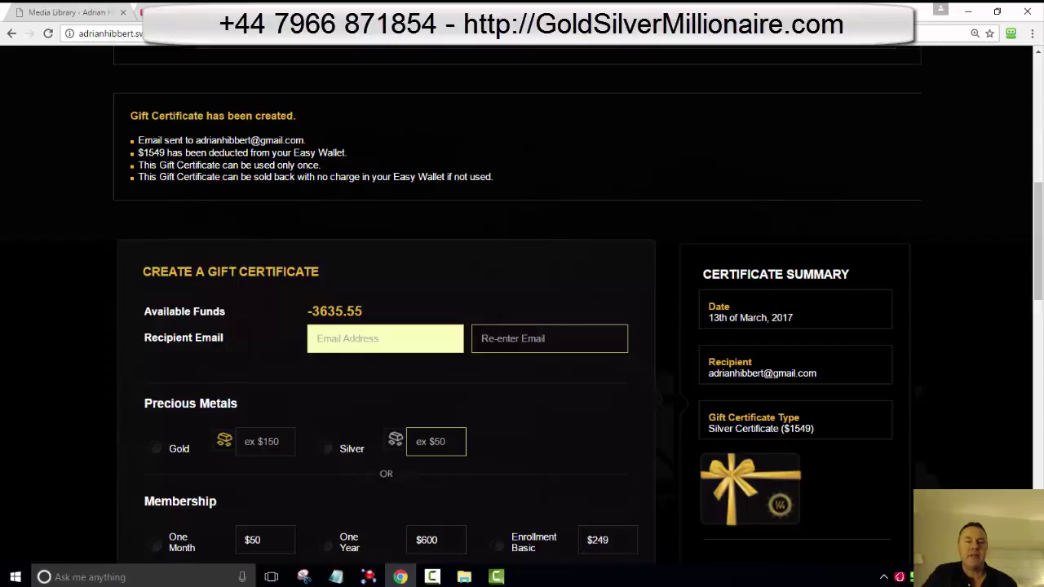
Step: Open a new blank browser tab
key(ctrl+t)
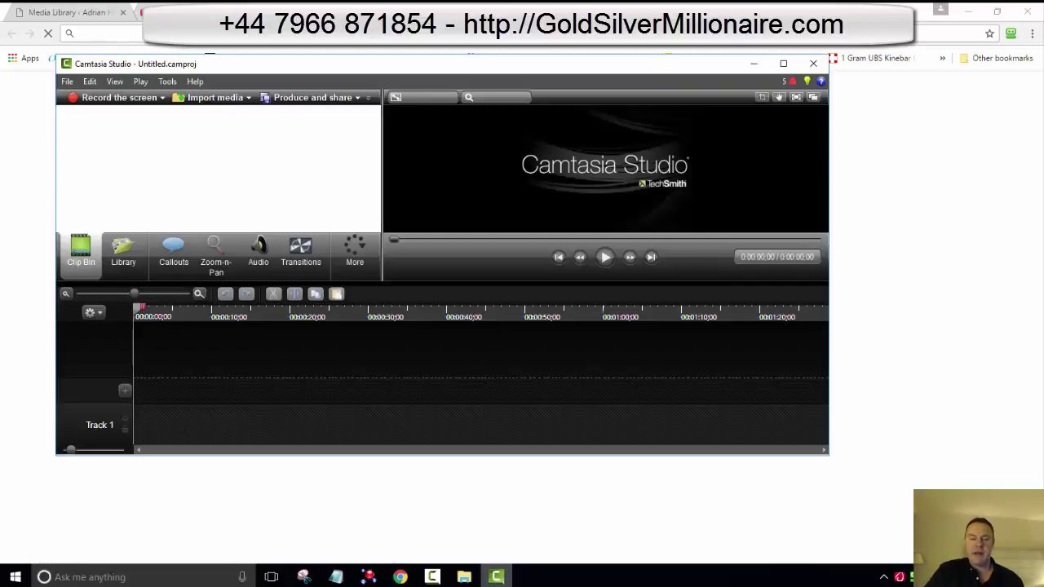
Step: Bring up the Downloads folder window and close it to reveal the Gmail inbox
click(465, 576)
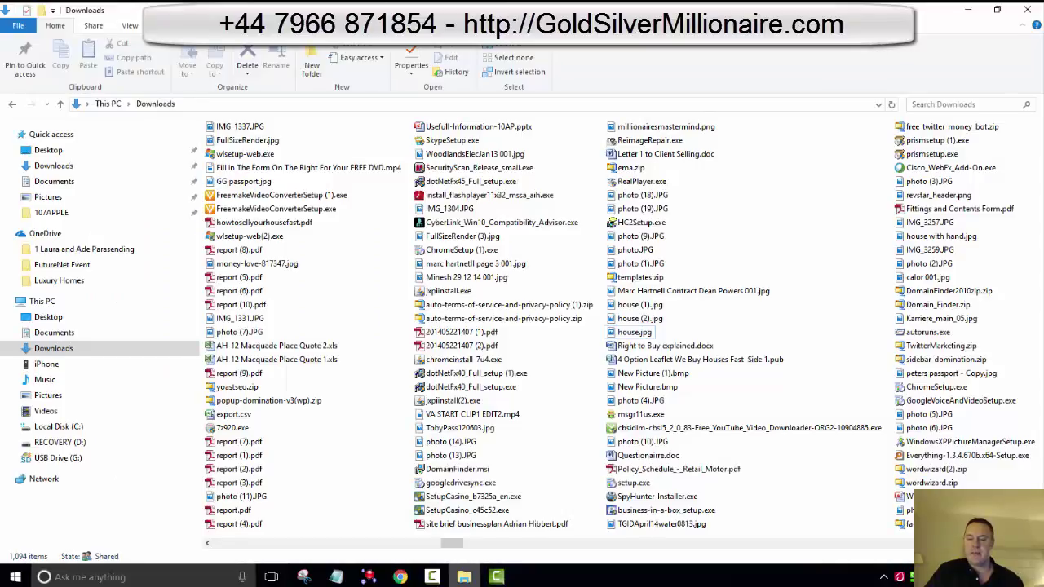
click(1028, 10)
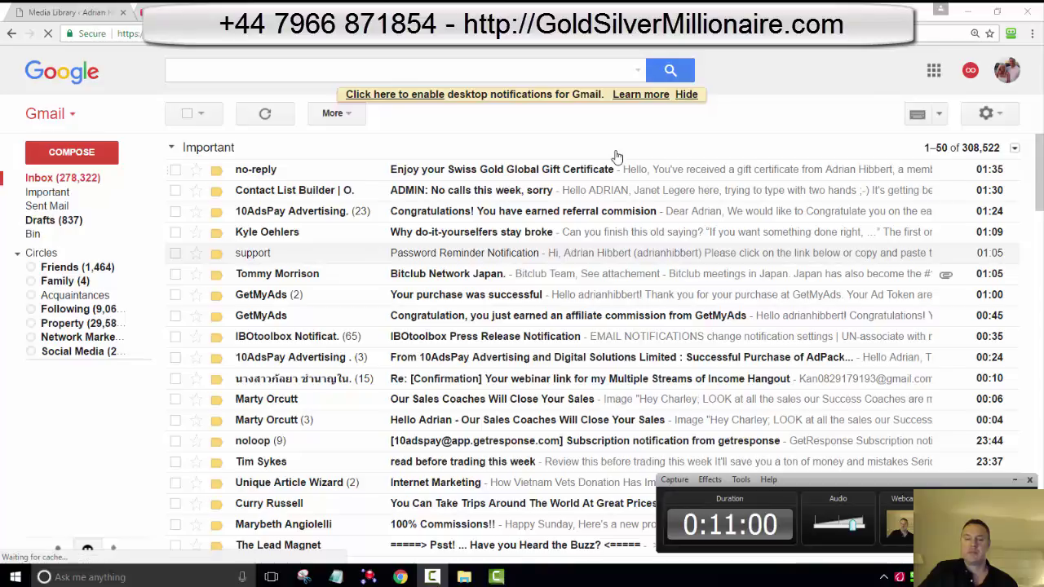
Step: Open the 'Enjoy your Swiss Gold Global Gift Certificate' email and select its Gift Certificate Code
click(616, 169)
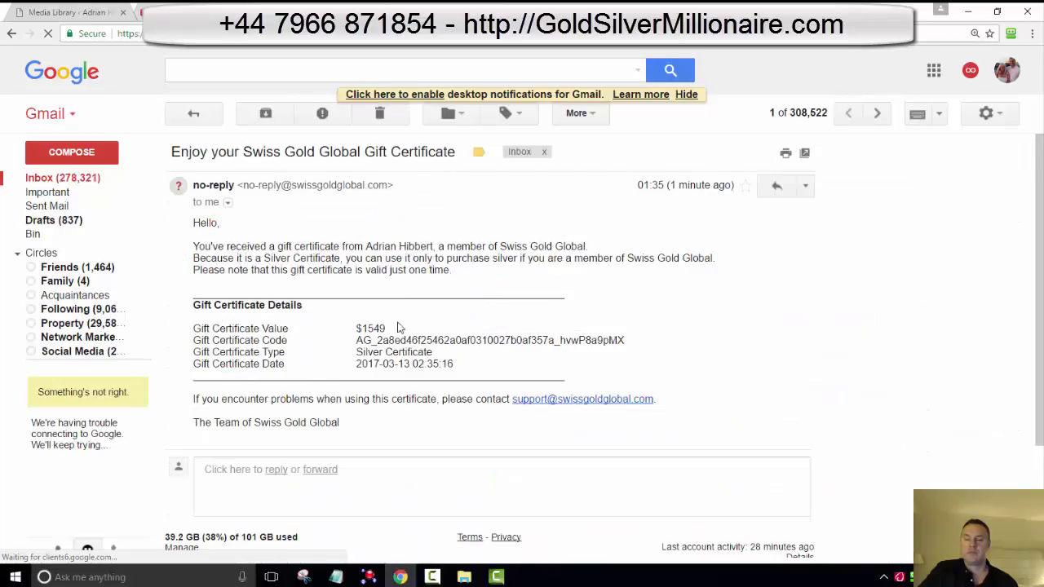
click(628, 342)
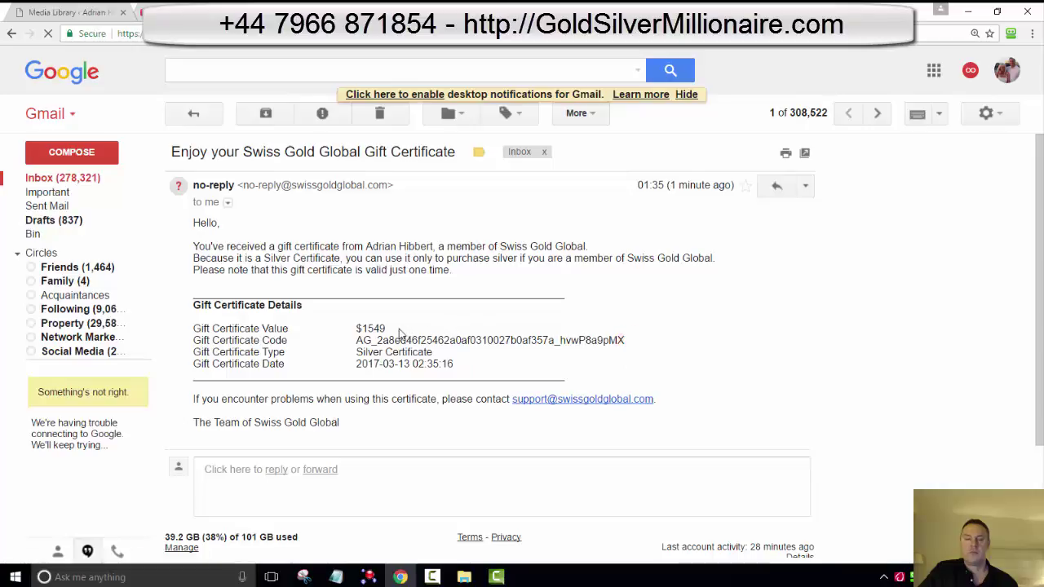
click(359, 341)
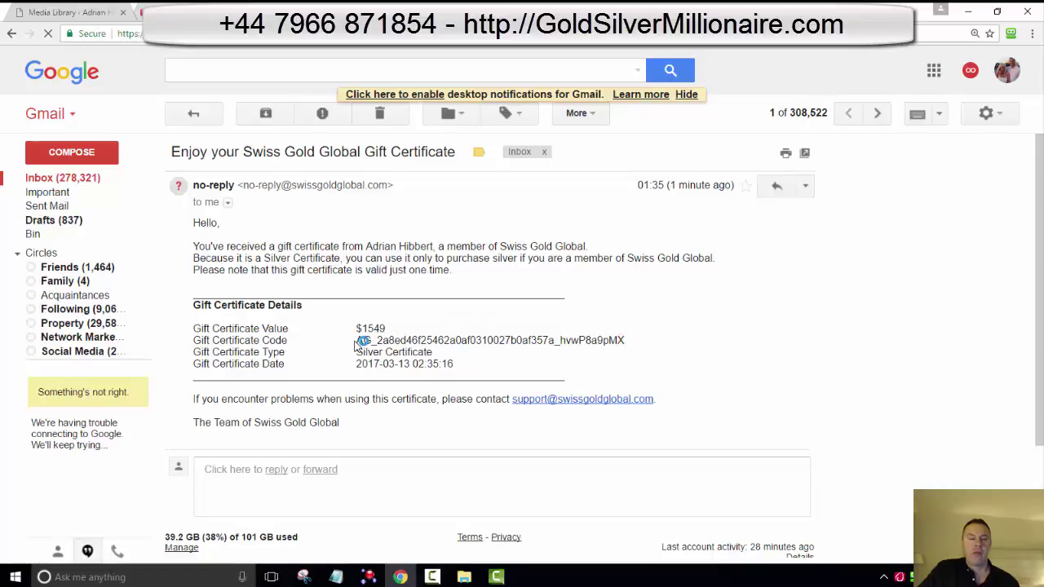
click(466, 362)
click(627, 338)
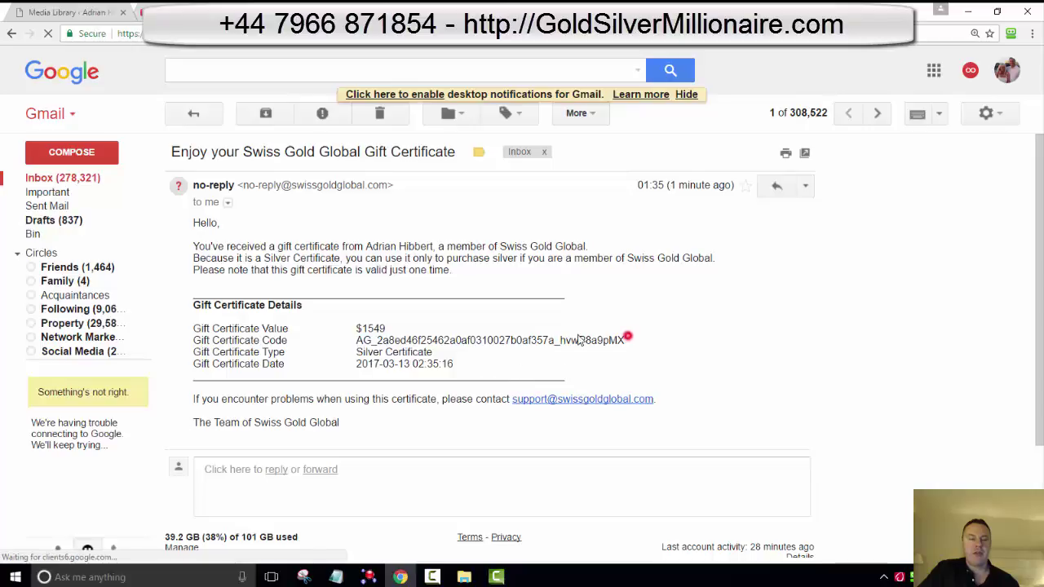
double_click(499, 340)
key(ctrl+c)
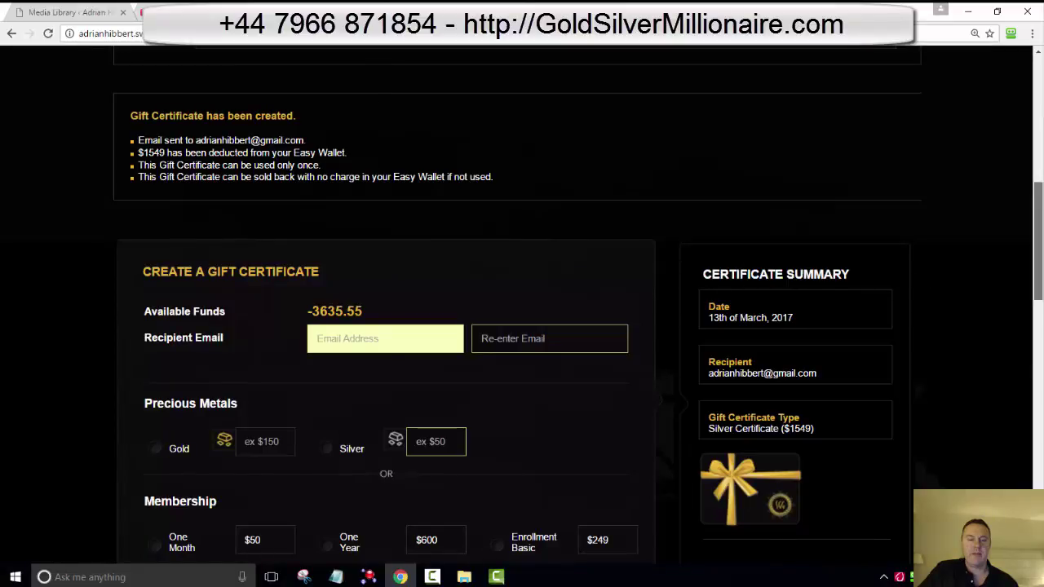
Step: Go to My Precious Metals, open Make Single Purchases, and locate the Payment Type section
drag(1038, 265, 1039, 135)
mouse_move(256, 214)
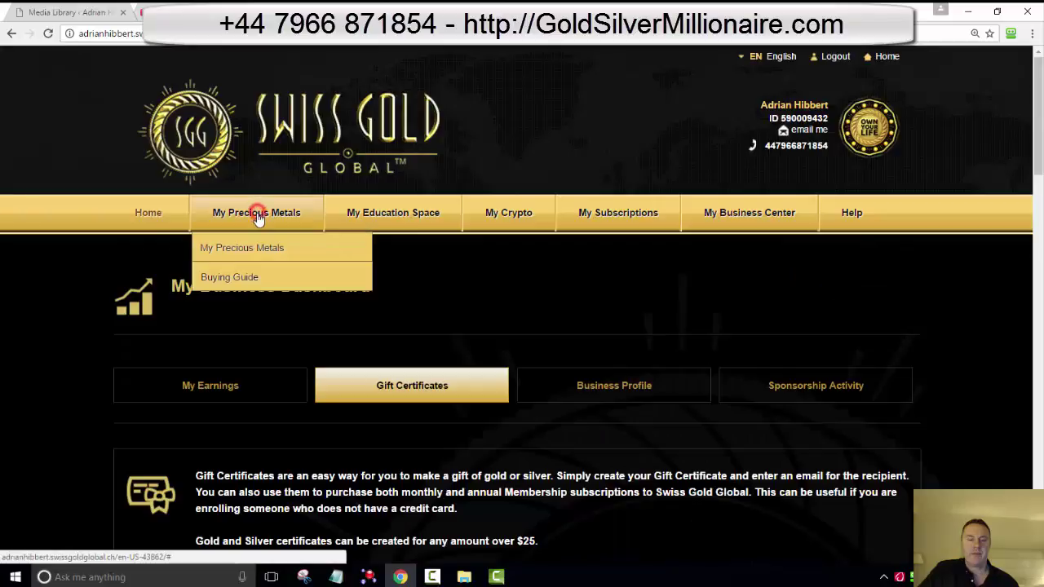
click(257, 254)
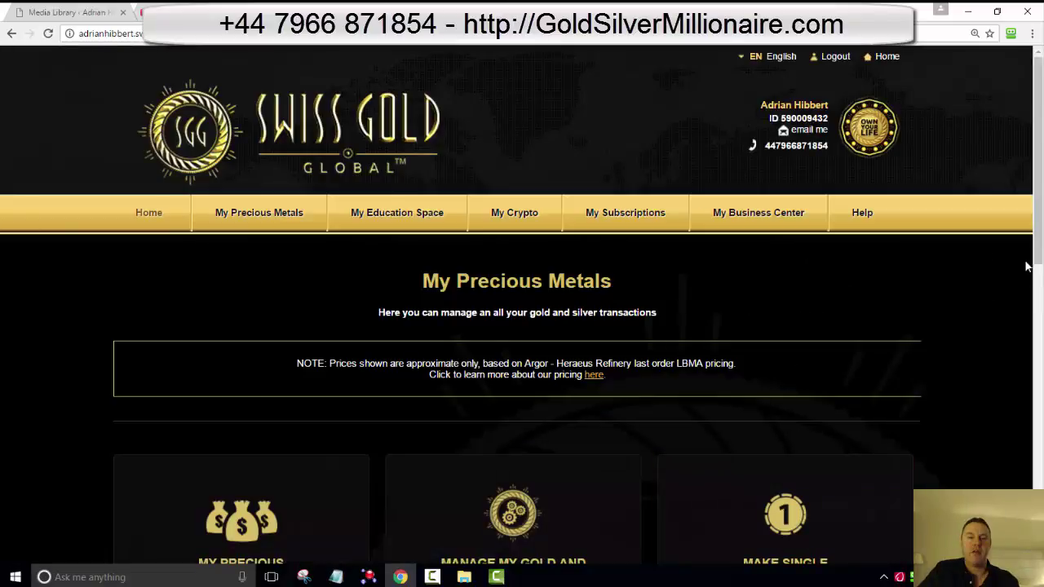
scroll(982, 245, down, 2)
click(779, 402)
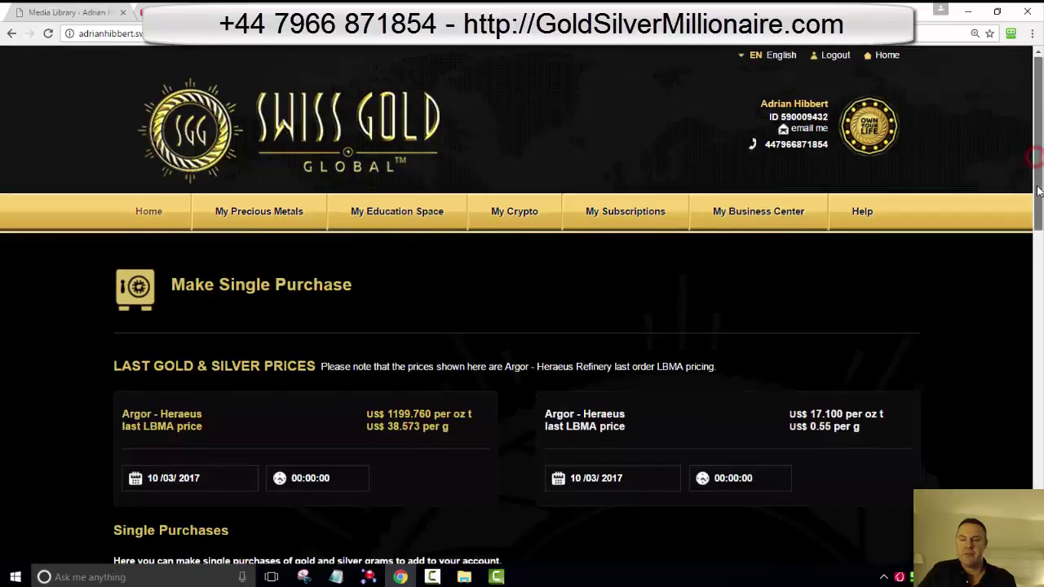
drag(1039, 190, 1041, 288)
scroll(522, 296, down, 3)
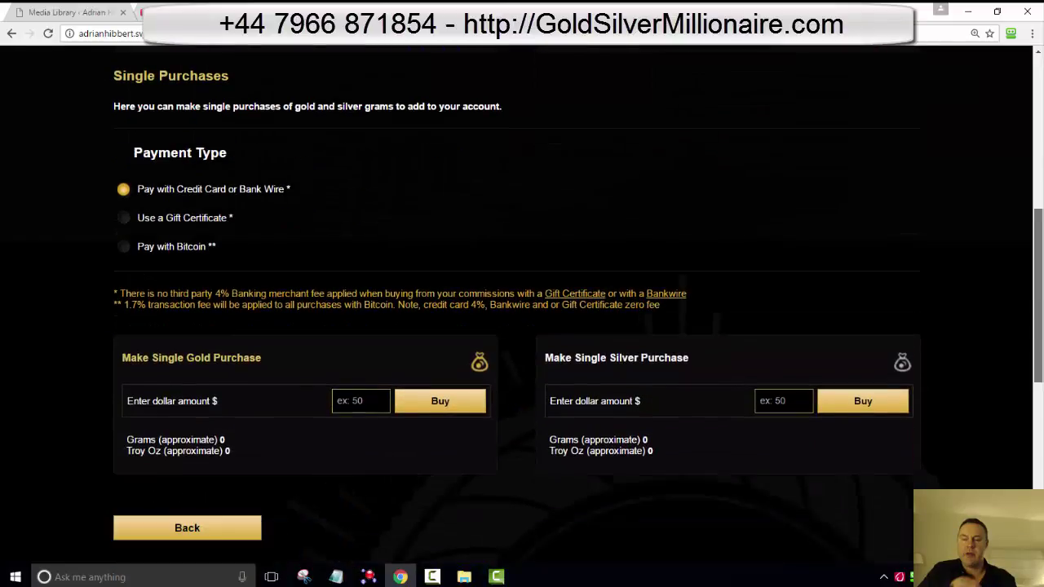
scroll(655, 298, down, 1)
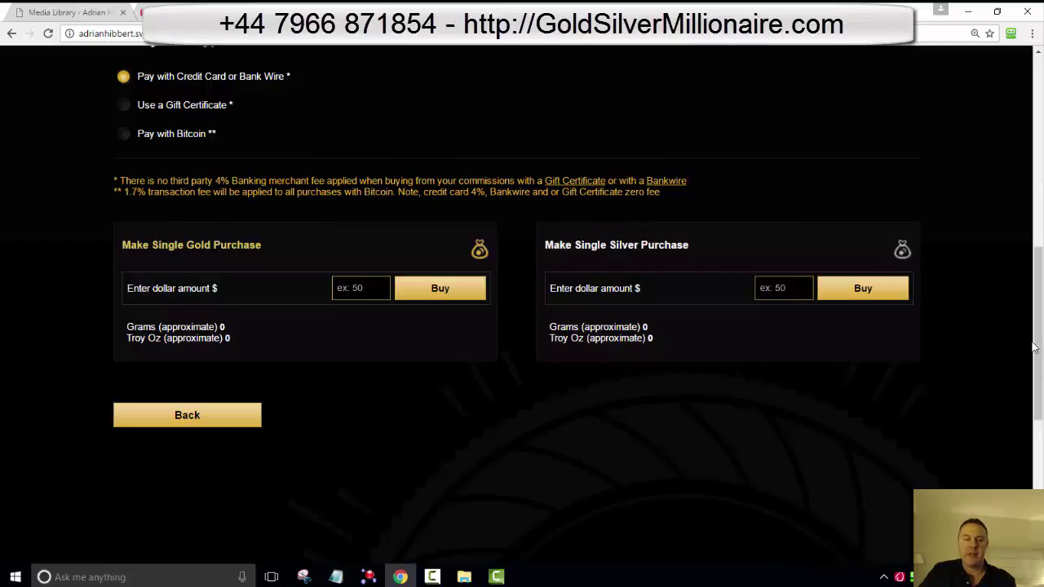
scroll(266, 180, up, 1)
scroll(139, 221, up, 3)
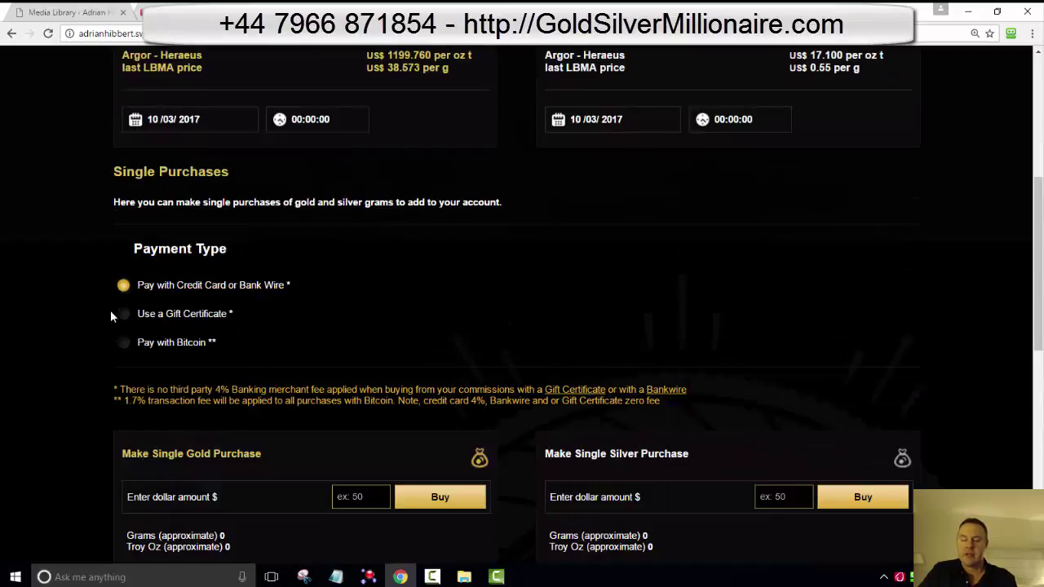
Step: Select 'Use a Gift Certificate' payment and paste the copied certificate code into its field
click(122, 315)
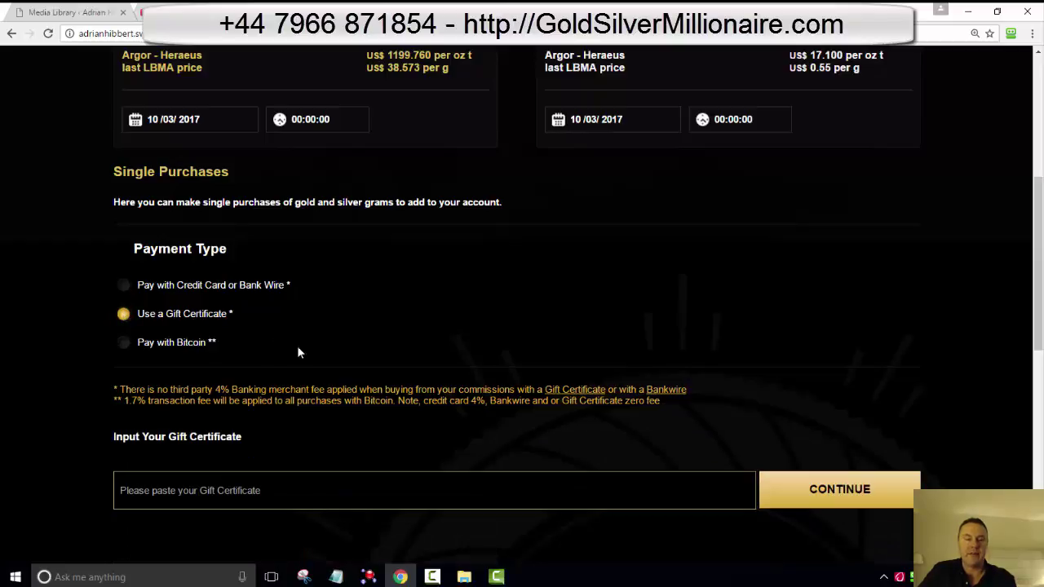
click(183, 495)
key(ctrl+v)
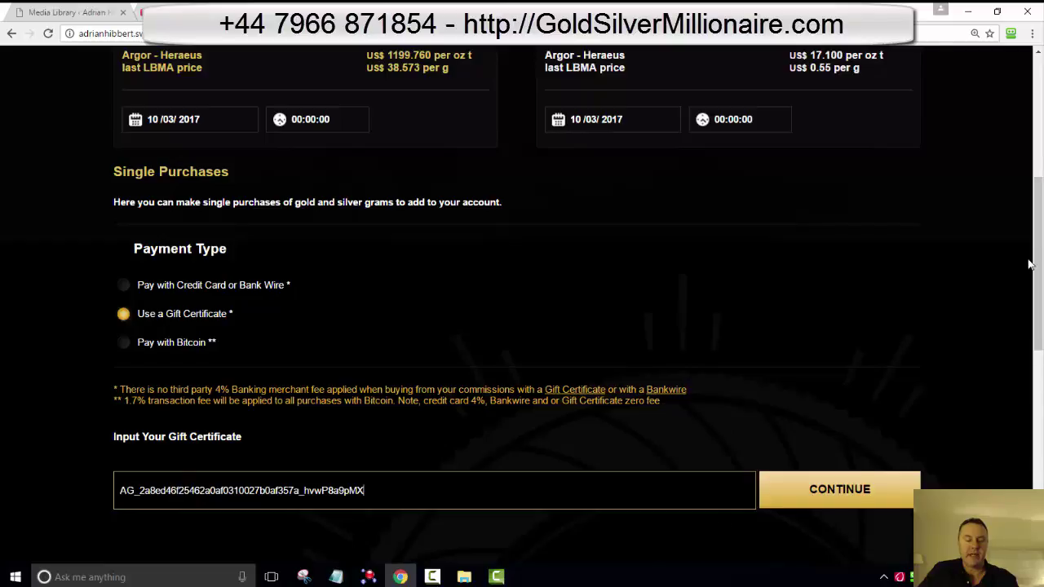
scroll(1038, 253, up, 2)
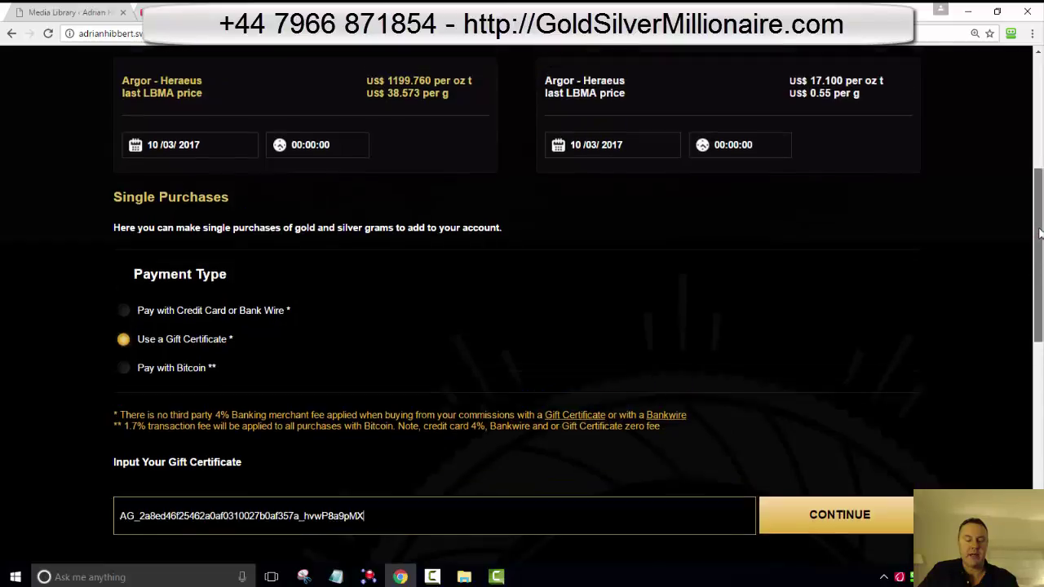
scroll(1040, 226, up, 1)
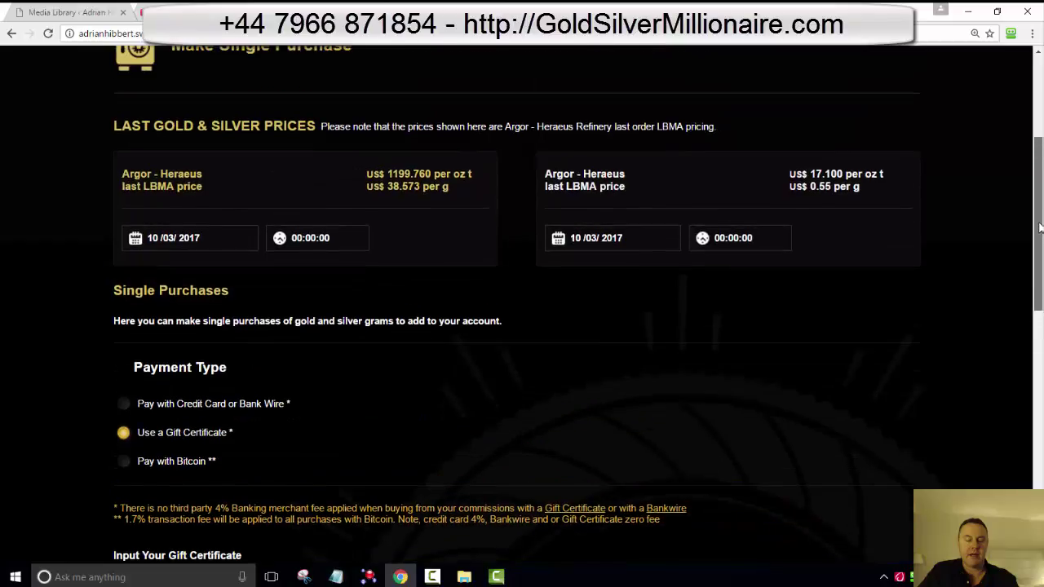
scroll(1040, 234, down, 1)
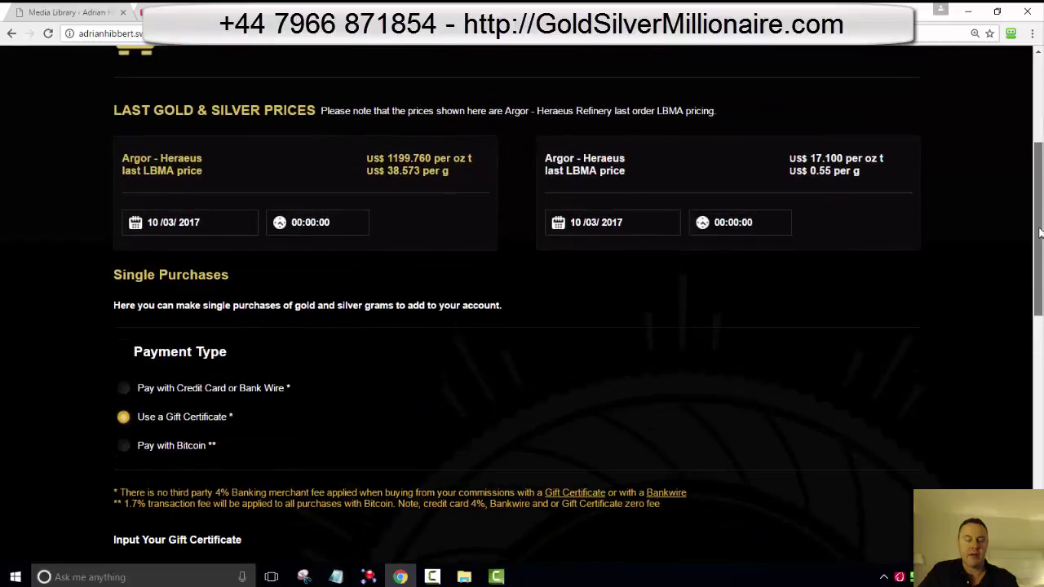